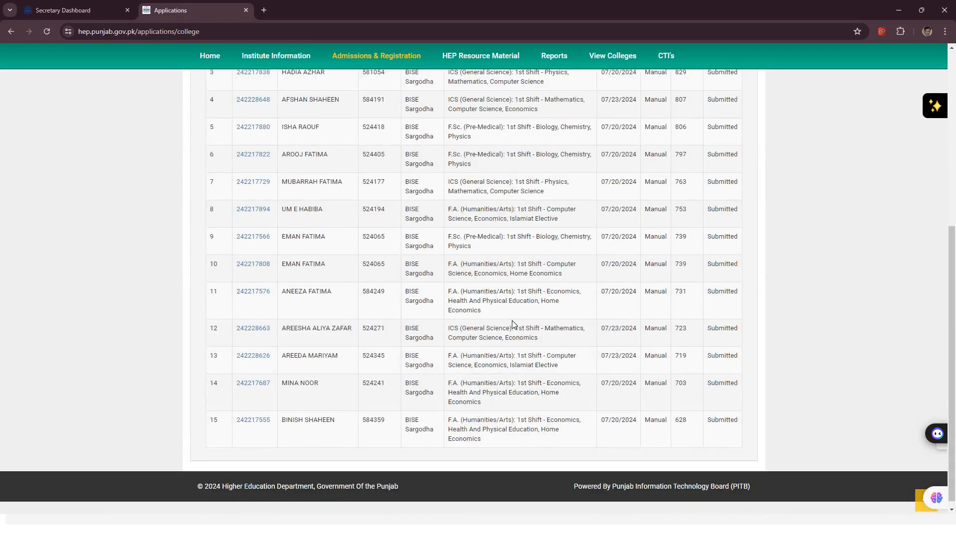
Step: Set the applications filter to the F.A. (Humanities/Arts) program and 1st Shift
scroll(513, 323, up, 8)
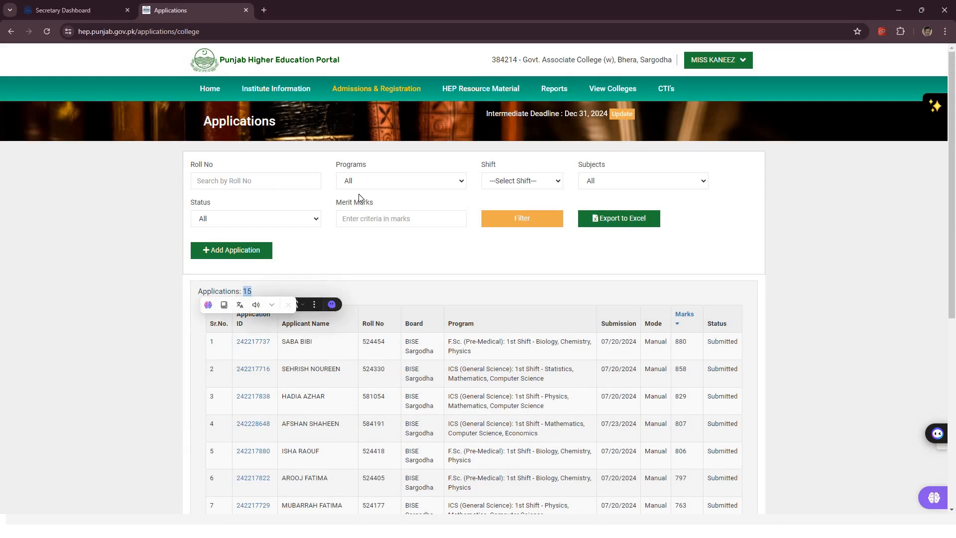
click(394, 181)
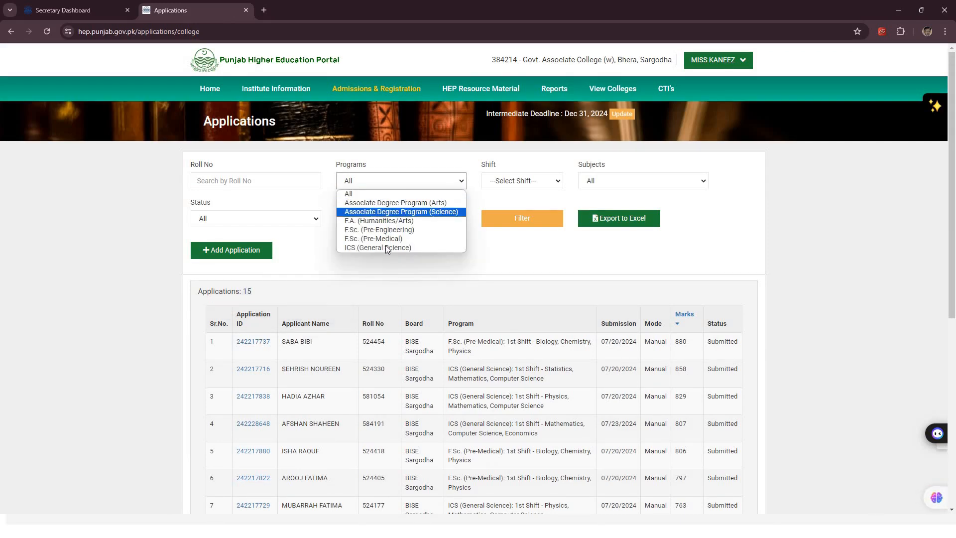
click(516, 188)
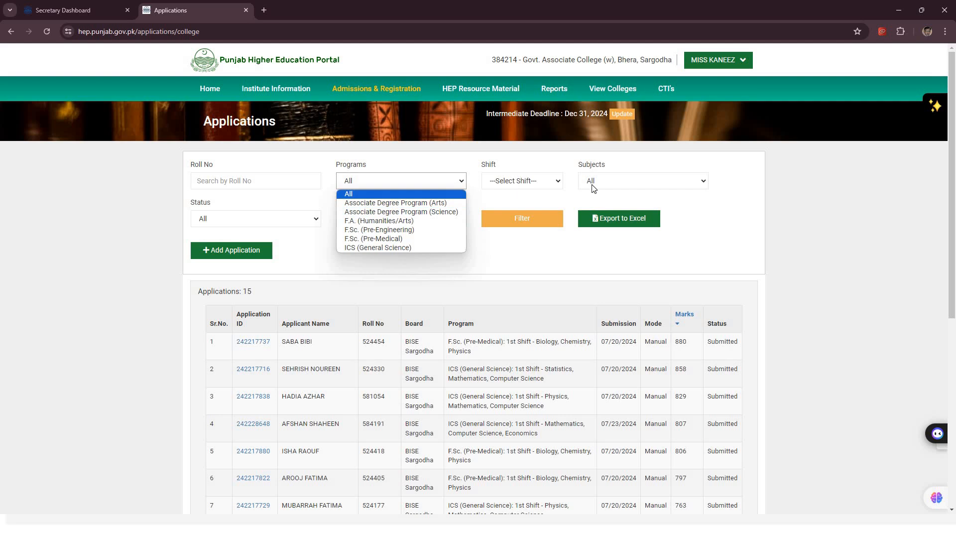
click(595, 189)
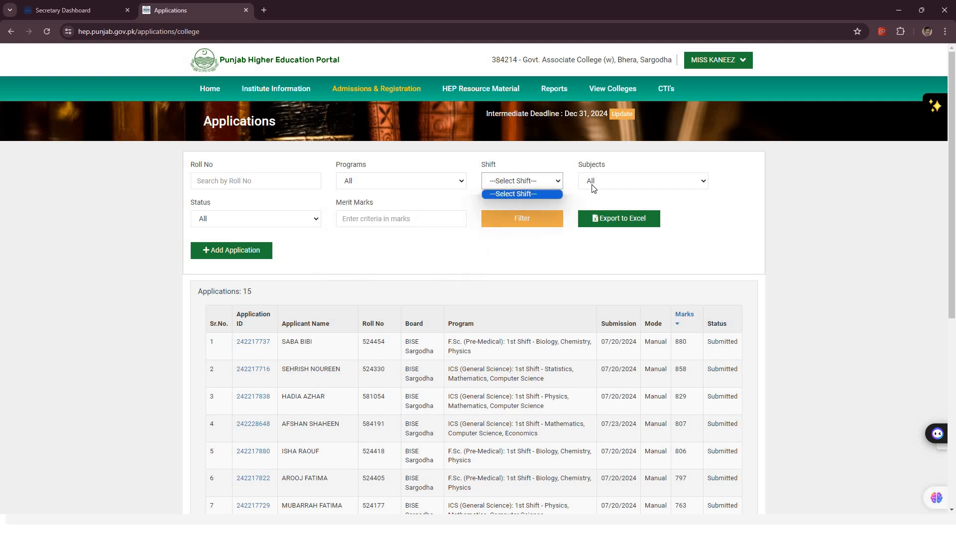
click(390, 193)
click(524, 182)
click(502, 181)
click(502, 182)
click(553, 183)
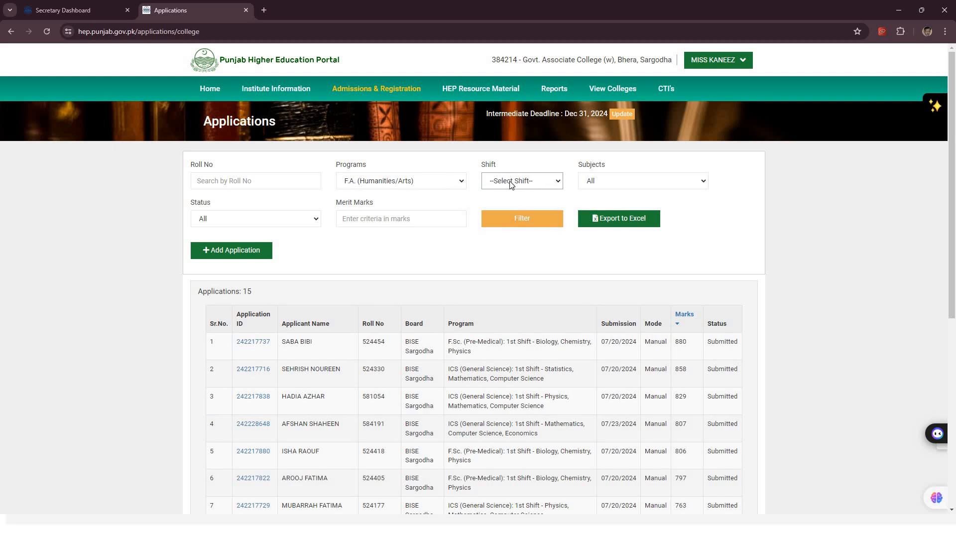
click(512, 185)
click(513, 204)
Step: Keep the subjects set to All and filter the applications by the chosen program and shift
click(622, 182)
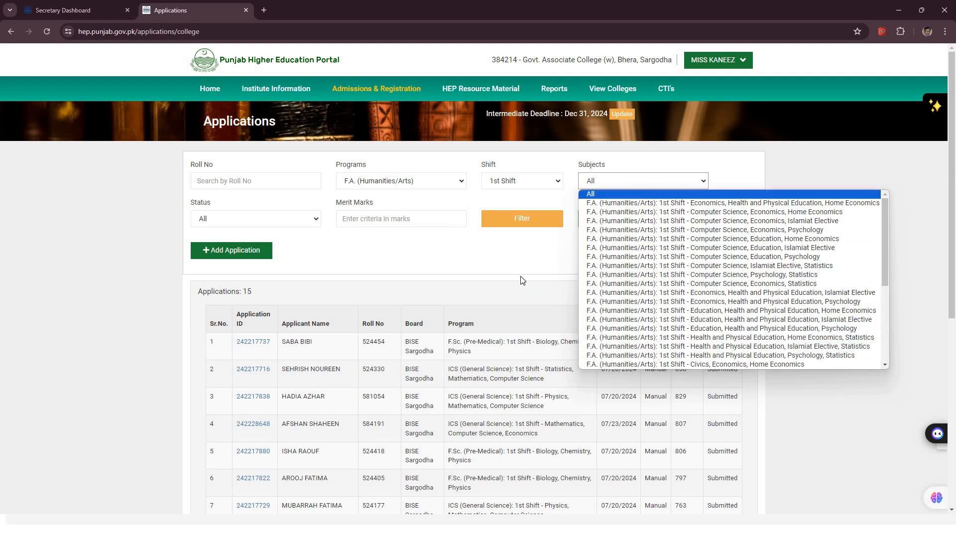
click(675, 185)
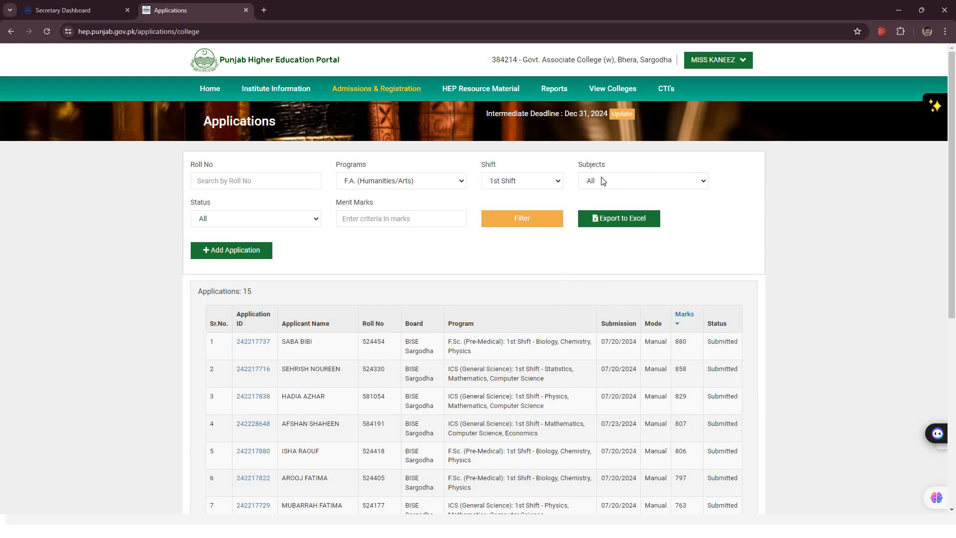
click(528, 226)
click(517, 231)
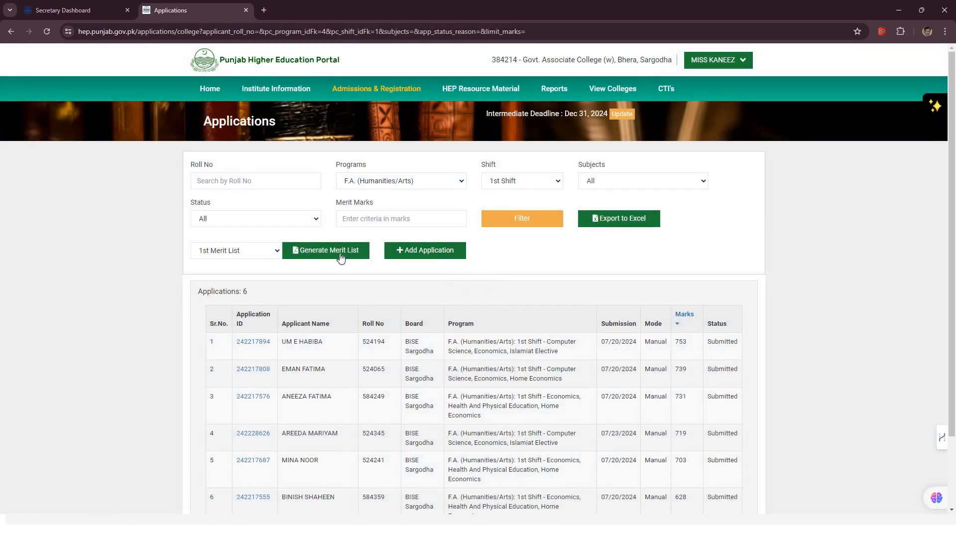
Step: Enter 700 as the merit marks criterion and generate the 1st Merit List preview for the filtered applications
click(334, 254)
scroll(654, 254, down, 2)
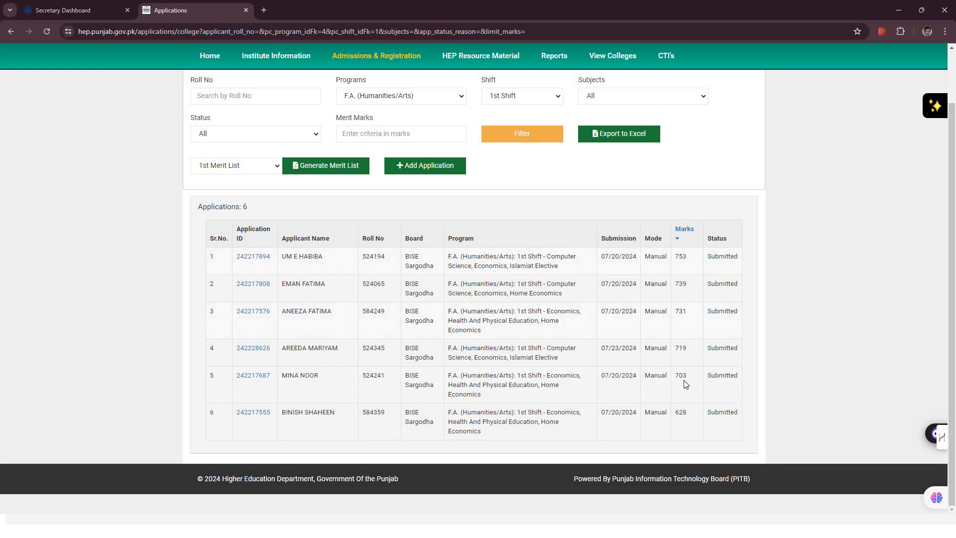
scroll(368, 204, up, 2)
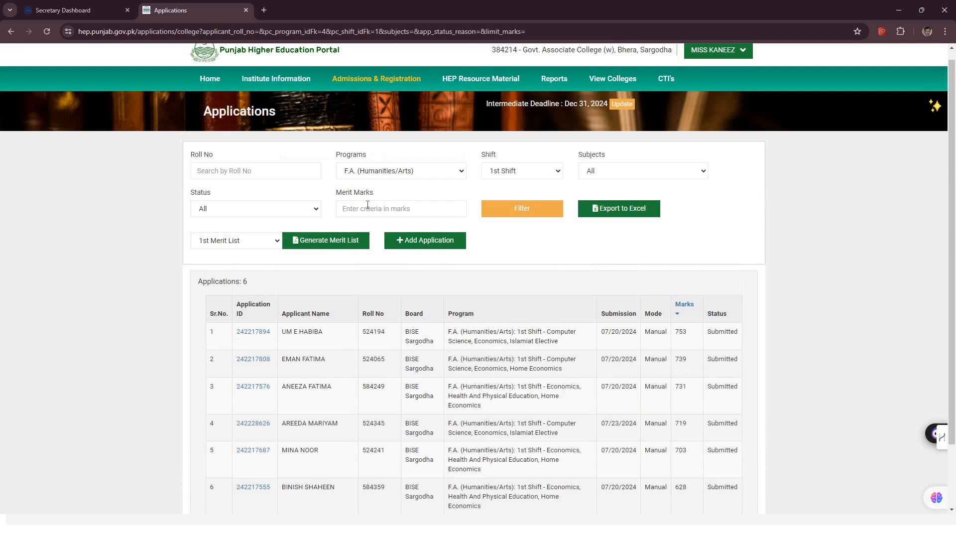
text(700)
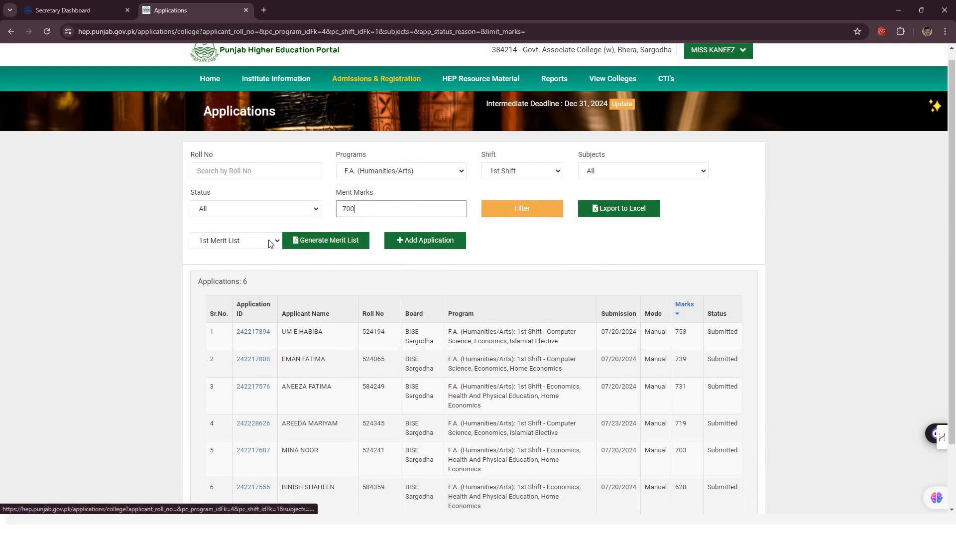
click(271, 243)
click(224, 251)
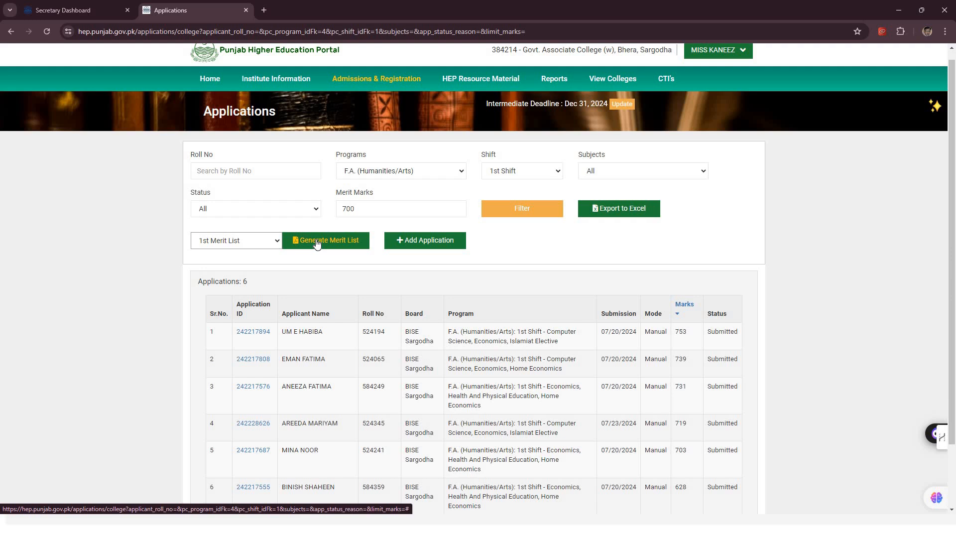
click(315, 242)
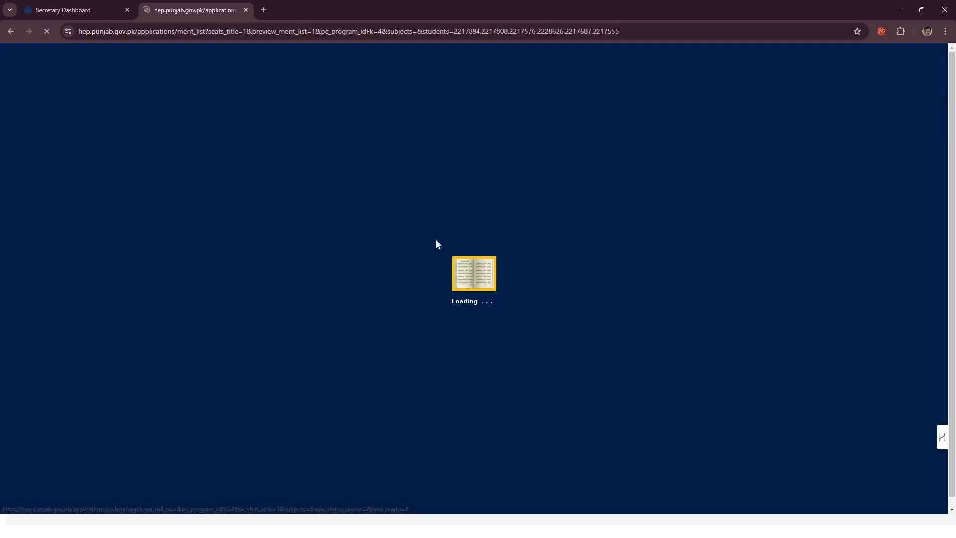
scroll(88, 154, down, 1)
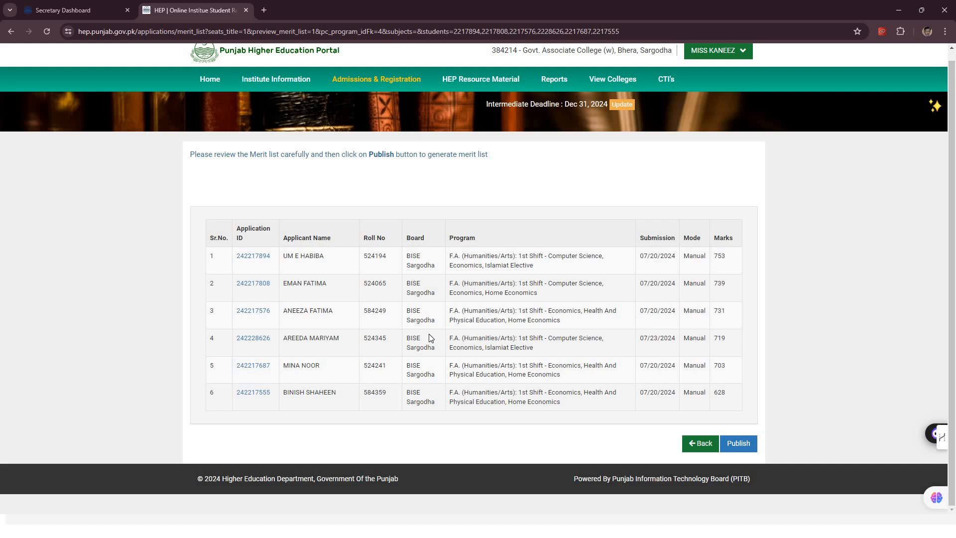
Step: Open ocas.punjab.gov.pk in a new browser tab and look through its list of participating colleges
click(264, 10)
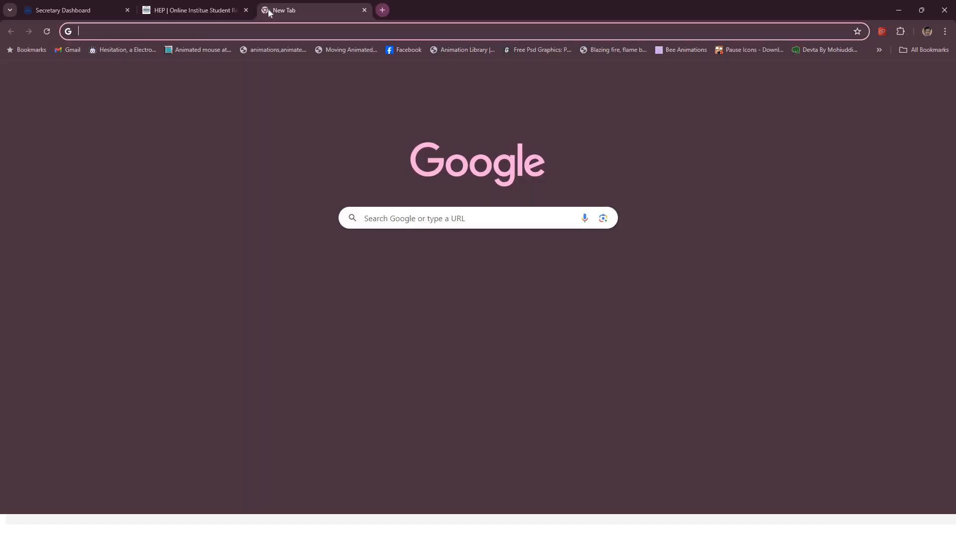
text(ocas.punjab.gov.pk)
key(Return)
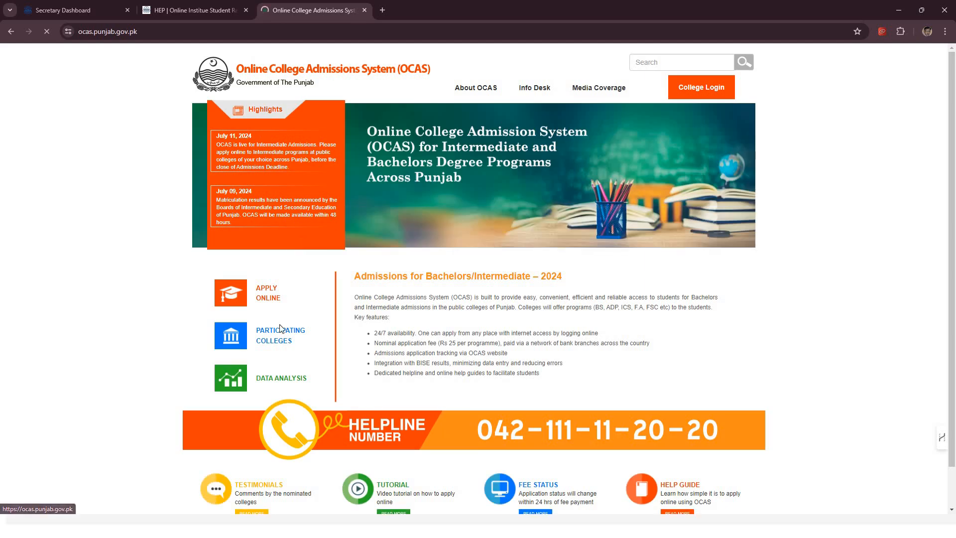
click(282, 334)
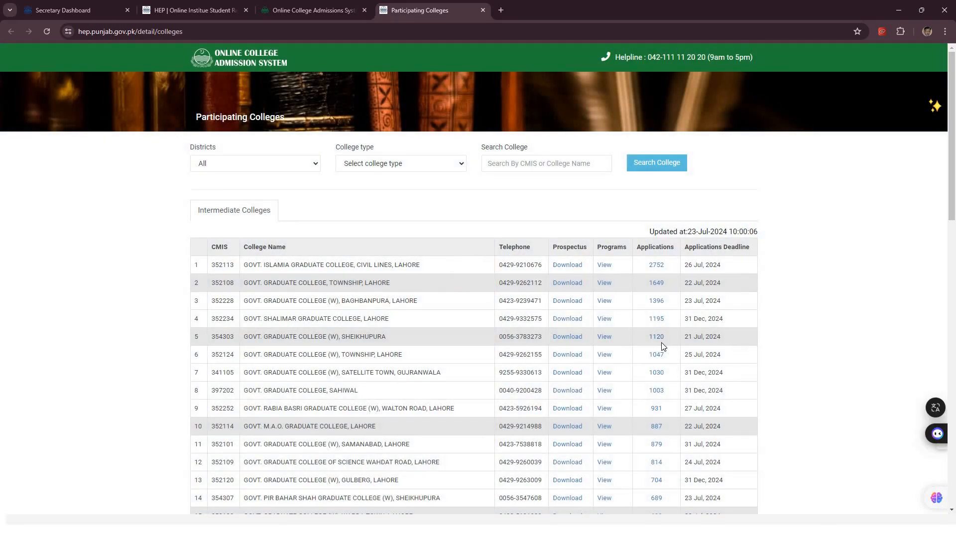
scroll(662, 343, down, 5)
scroll(662, 344, down, 2)
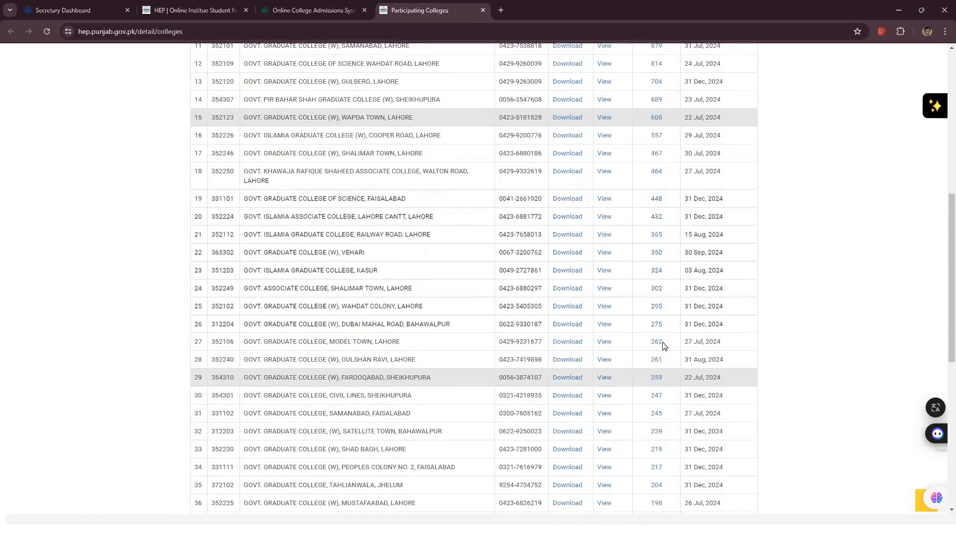
scroll(663, 343, up, 10)
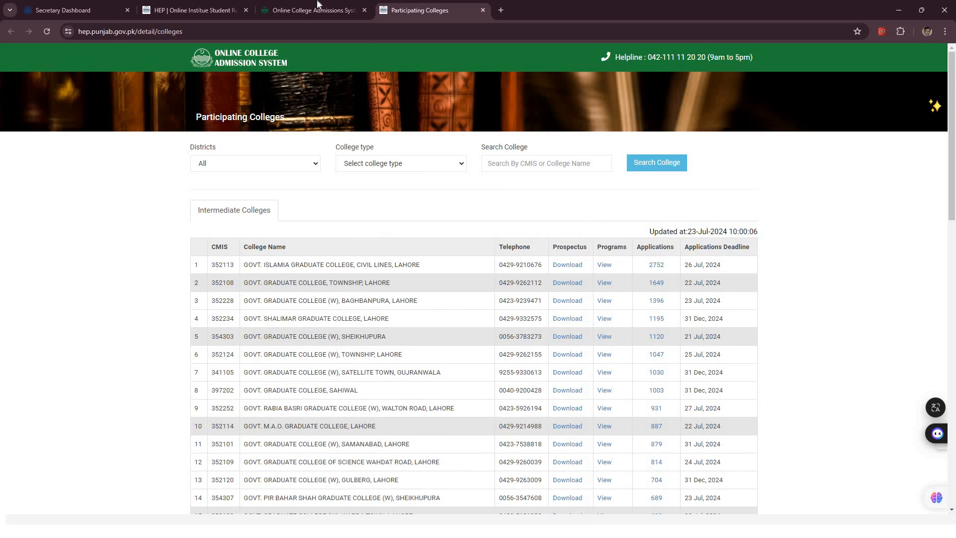
Step: Return to the merit list preview on the HEP portal and reopen the college's unfiltered applications list
click(215, 7)
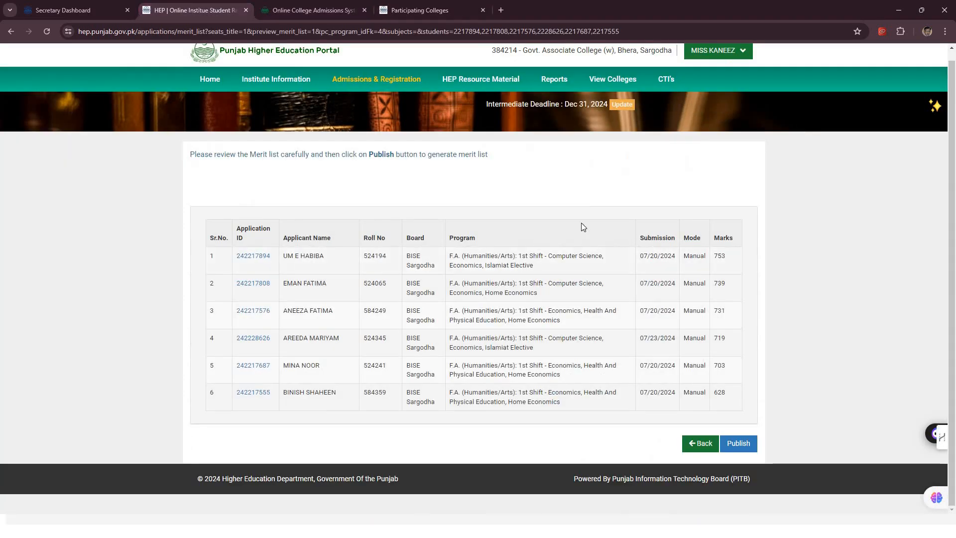
click(752, 447)
mouse_move(383, 80)
click(380, 103)
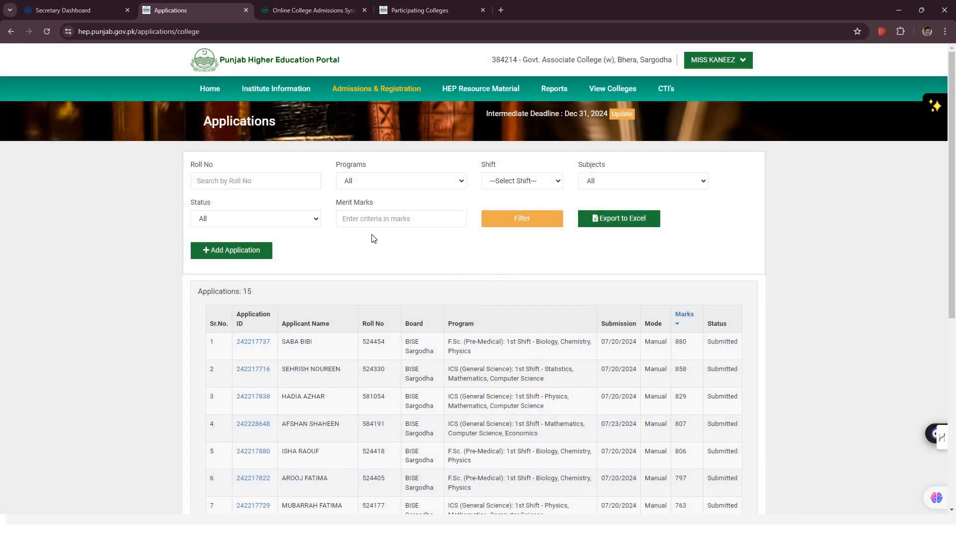
Step: Filter the applications by F.Sc. (Pre-Medical), 1st Shift and the Biology, Chemistry, Physics subject combination
click(401, 180)
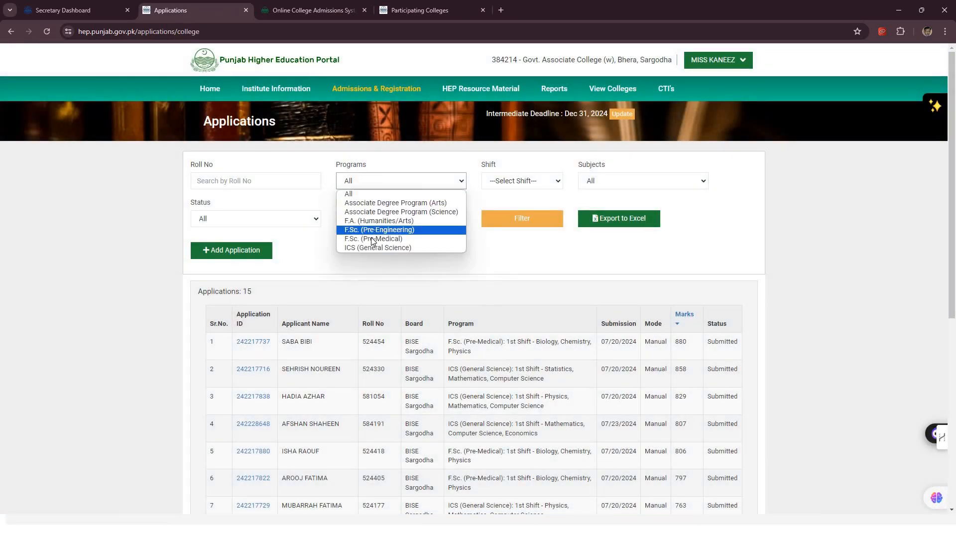
click(379, 239)
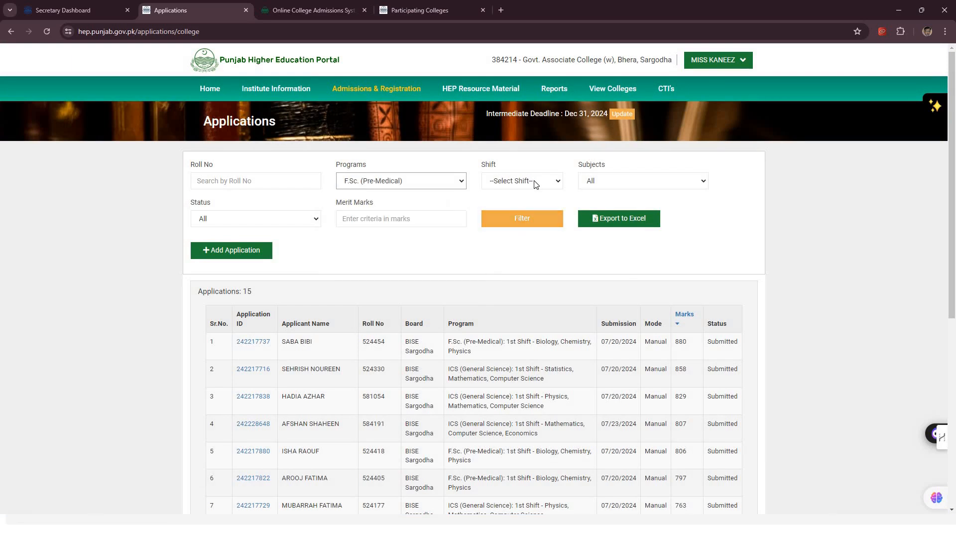
click(532, 180)
click(524, 200)
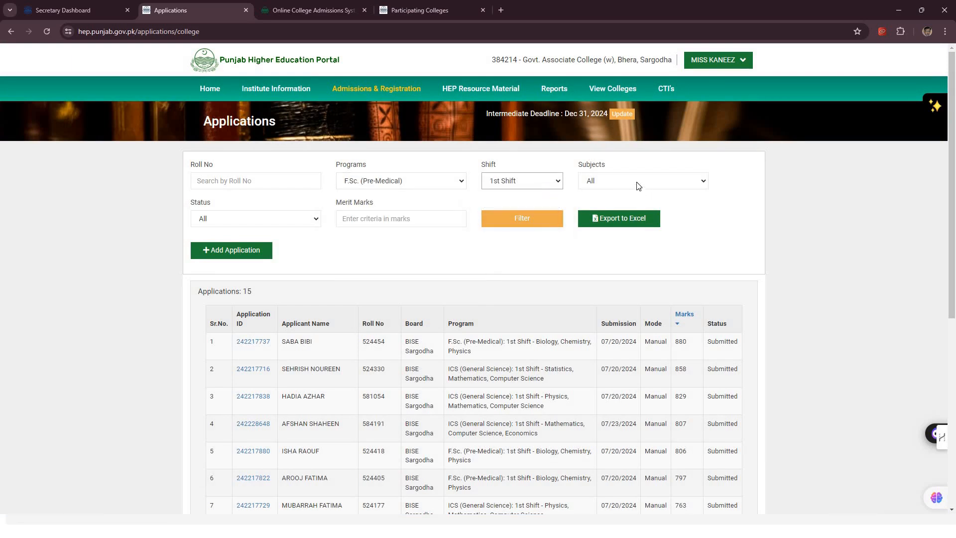
click(622, 183)
key(Return)
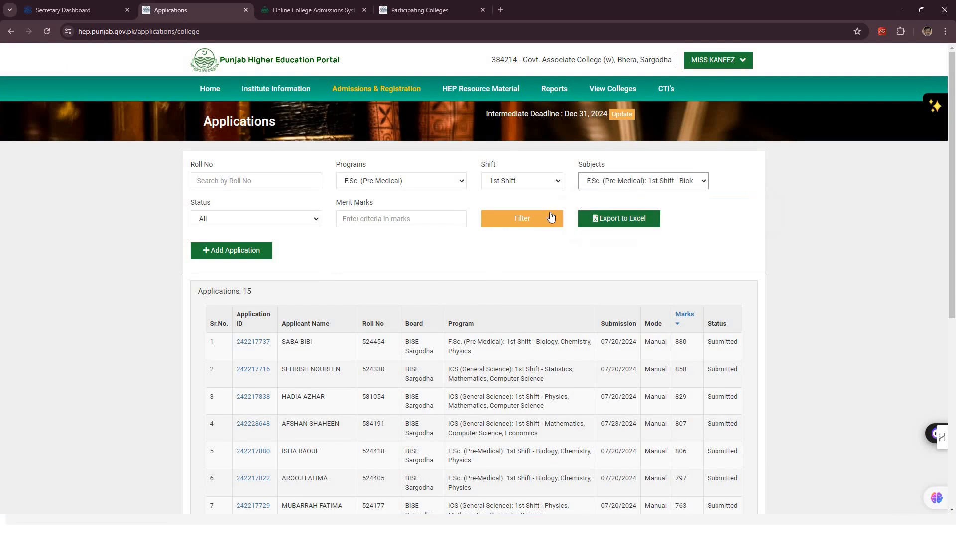
click(554, 218)
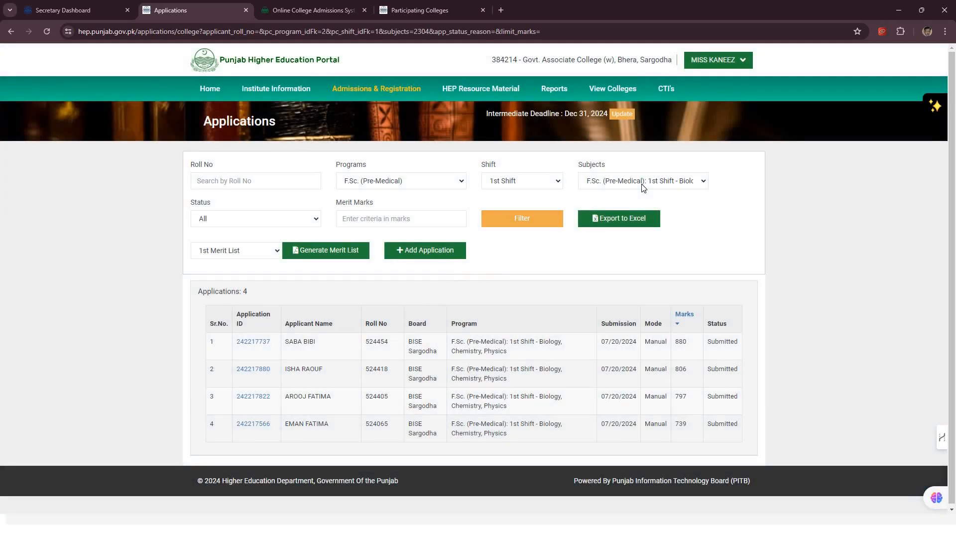
Step: Set the subjects filter to All and filter the Pre-Medical applications with a merit marks criterion of 800
click(643, 185)
click(623, 193)
click(540, 219)
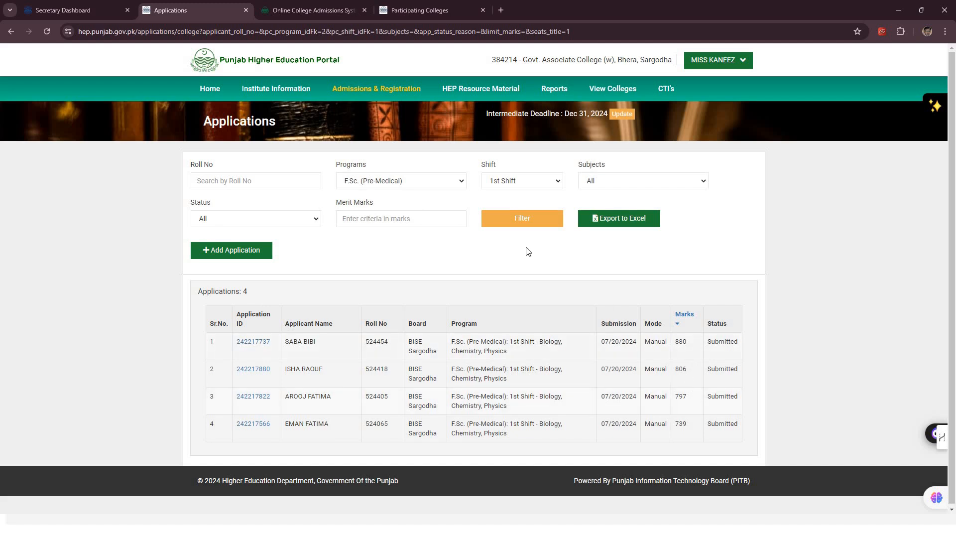
click(424, 220)
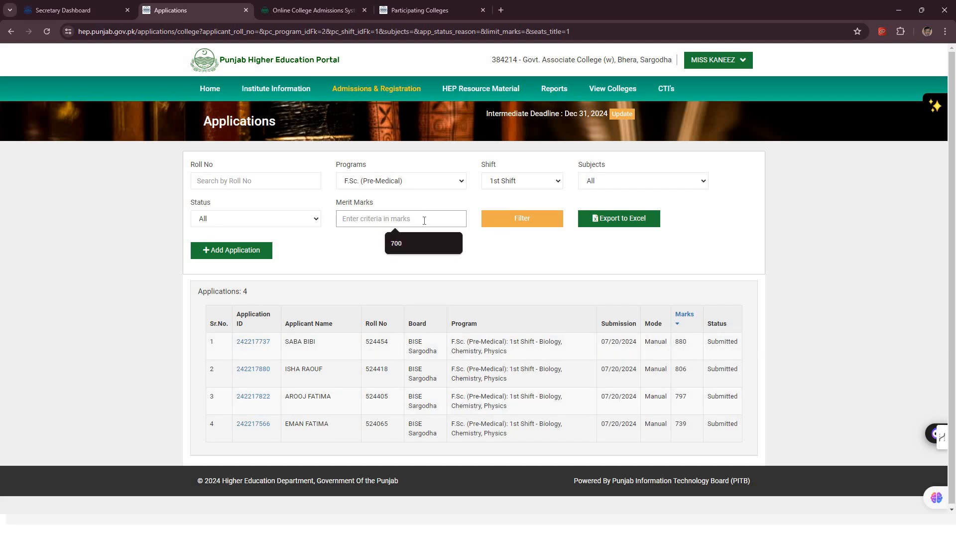
text(800)
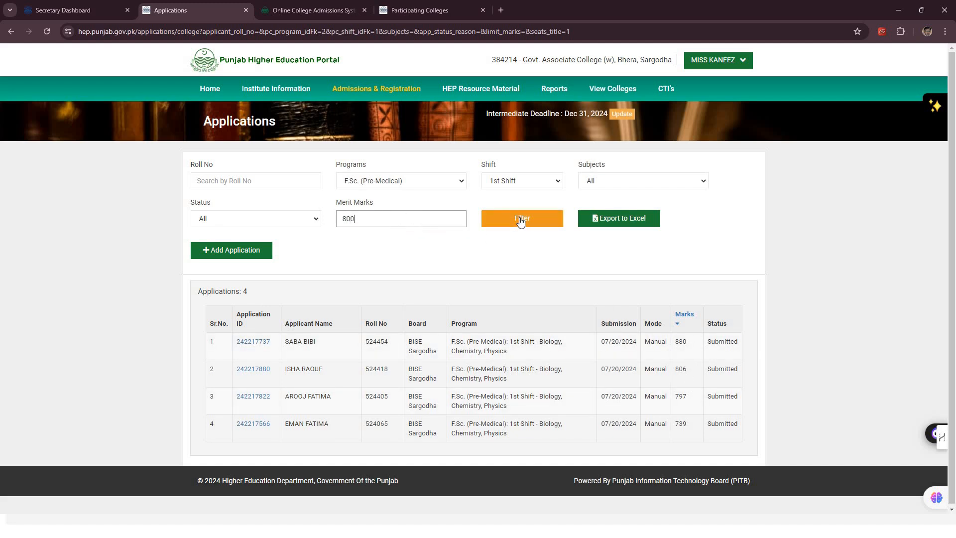
click(521, 223)
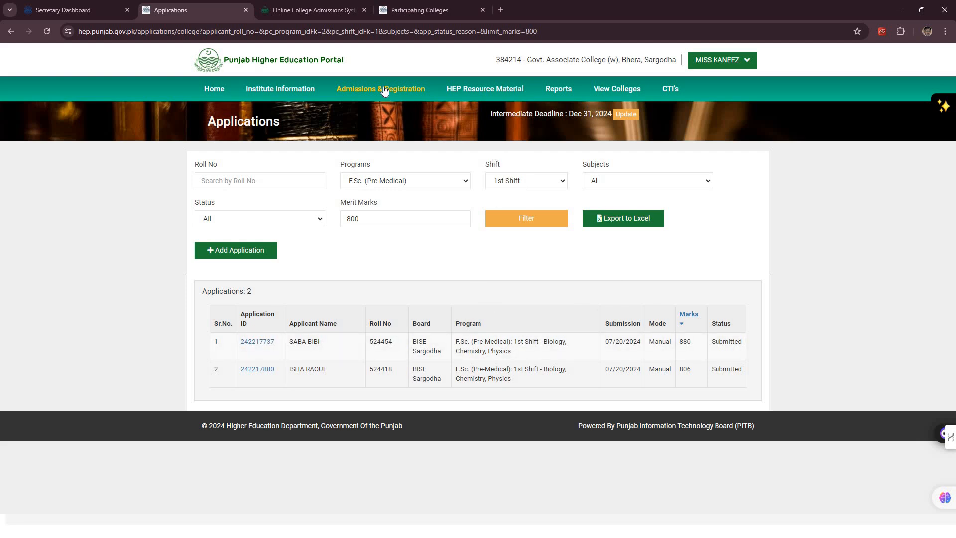
Step: Reopen the applications list without filters and filter it by F.Sc. (Pre-Medical), 1st Shift and Biology, Chemistry, Physics
mouse_move(385, 93)
click(373, 110)
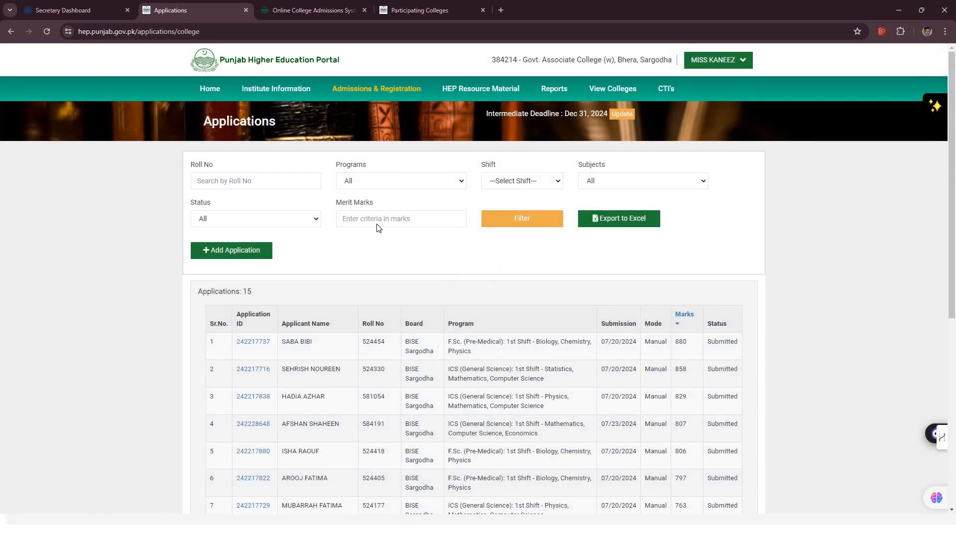
click(378, 181)
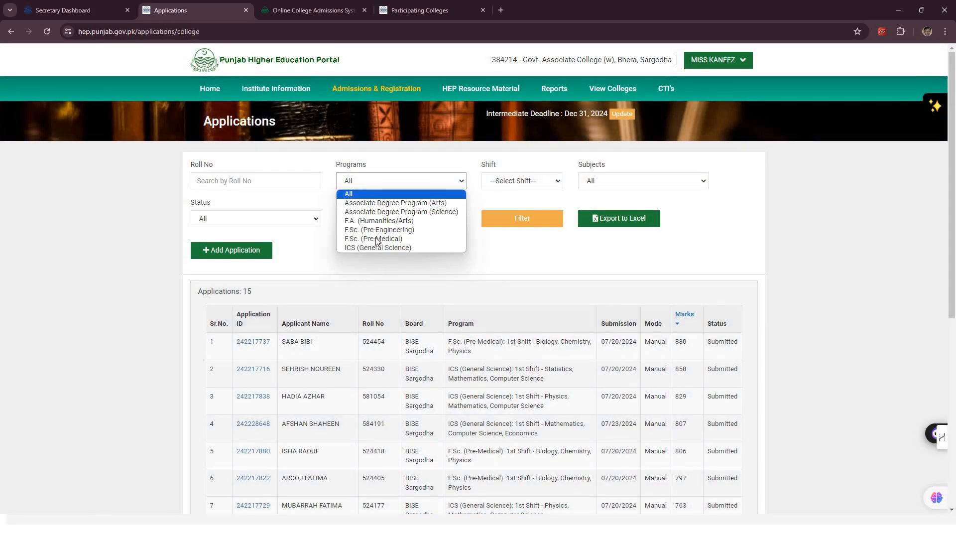
click(379, 239)
click(522, 181)
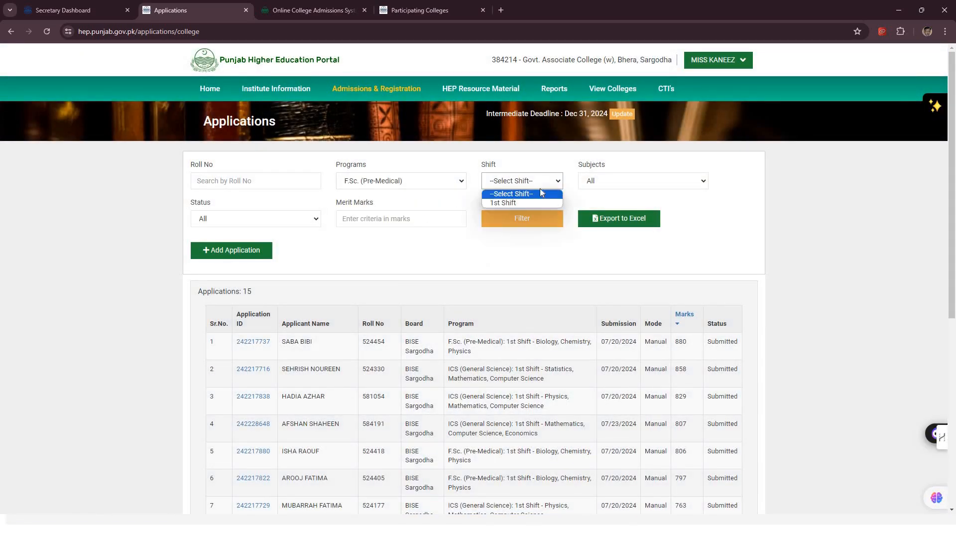
click(518, 199)
click(623, 181)
click(605, 202)
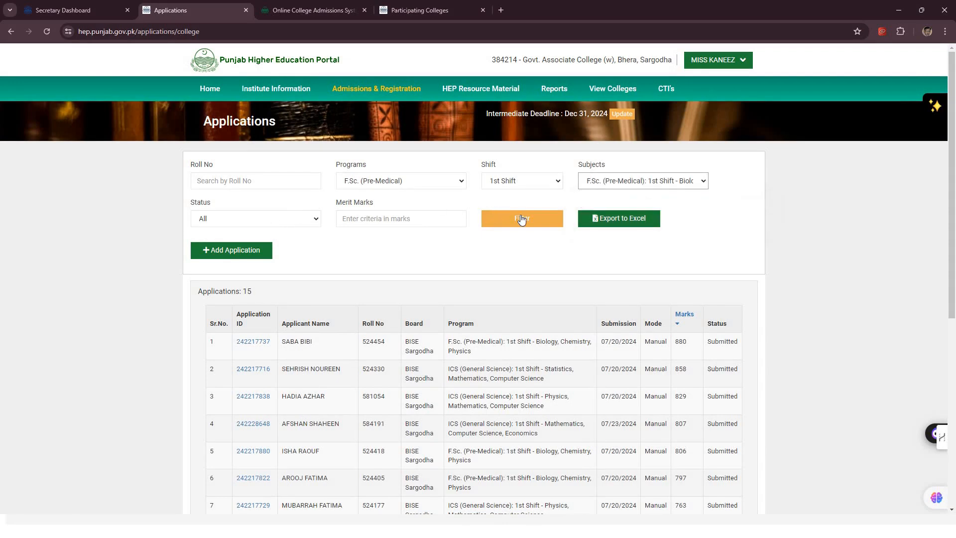
click(521, 220)
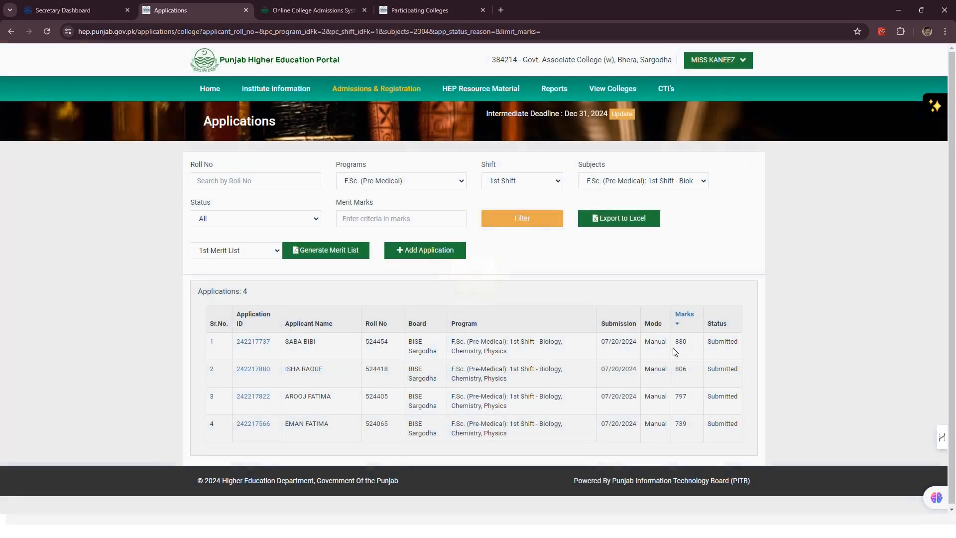
Step: Enter a merit marks criterion of 800 and generate the 1st Merit List preview for the filtered Pre-Medical applications
drag(683, 342, 698, 425)
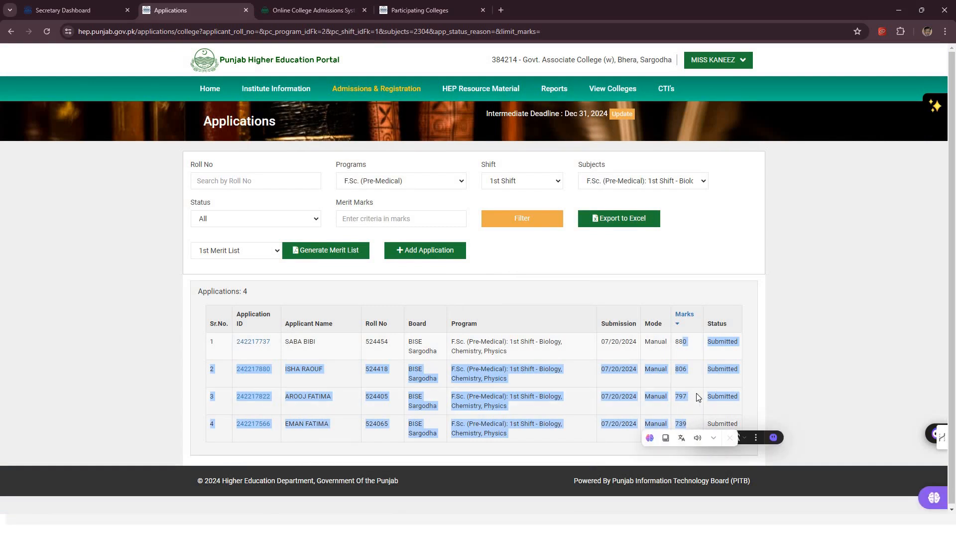
click(702, 399)
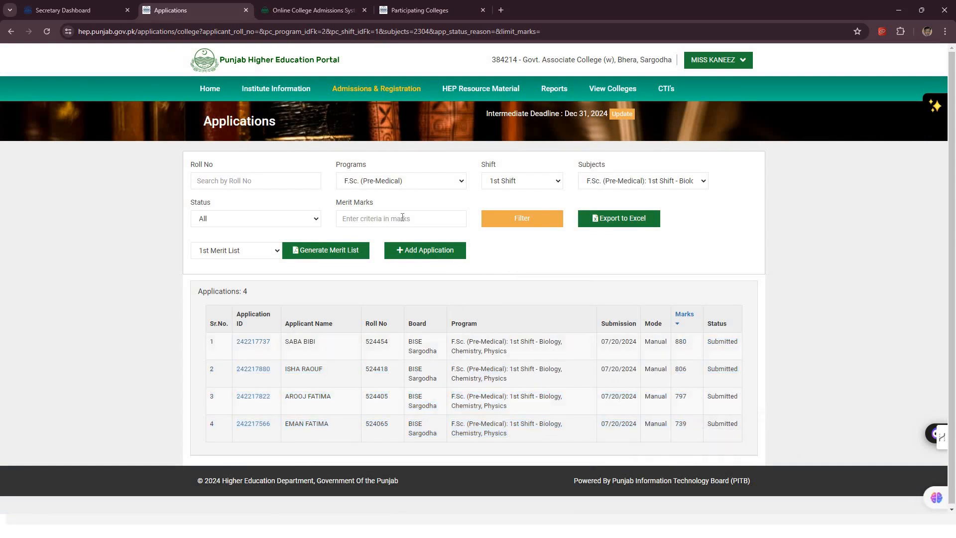
click(402, 218)
text(800)
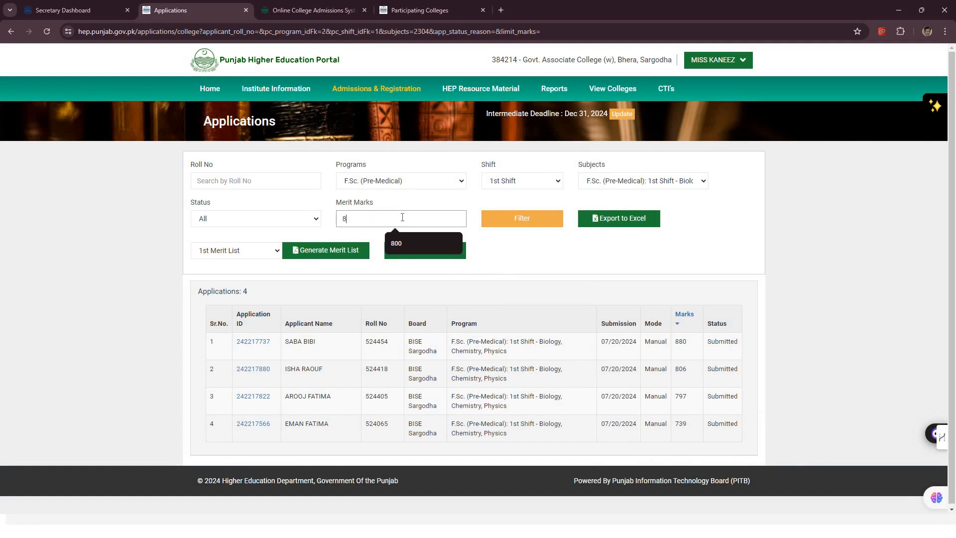
click(257, 251)
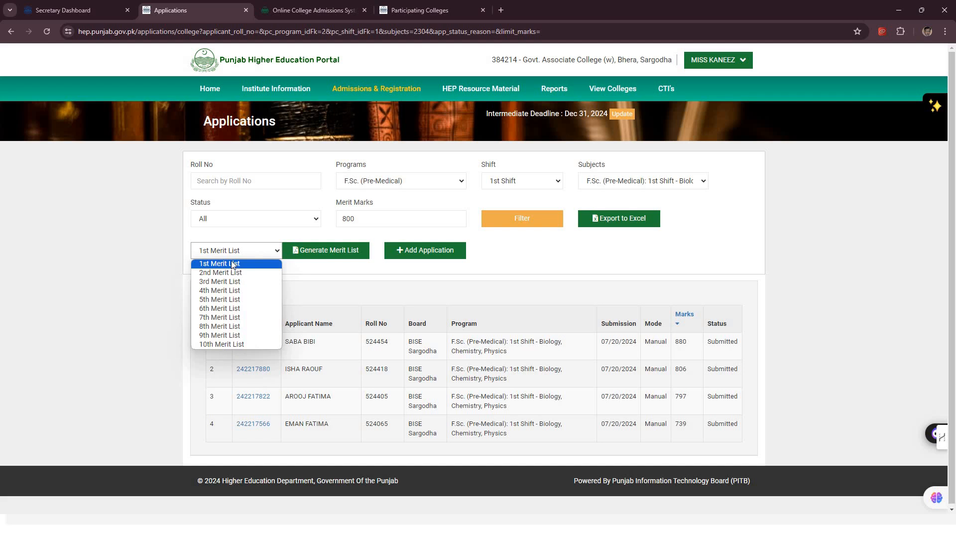
click(325, 250)
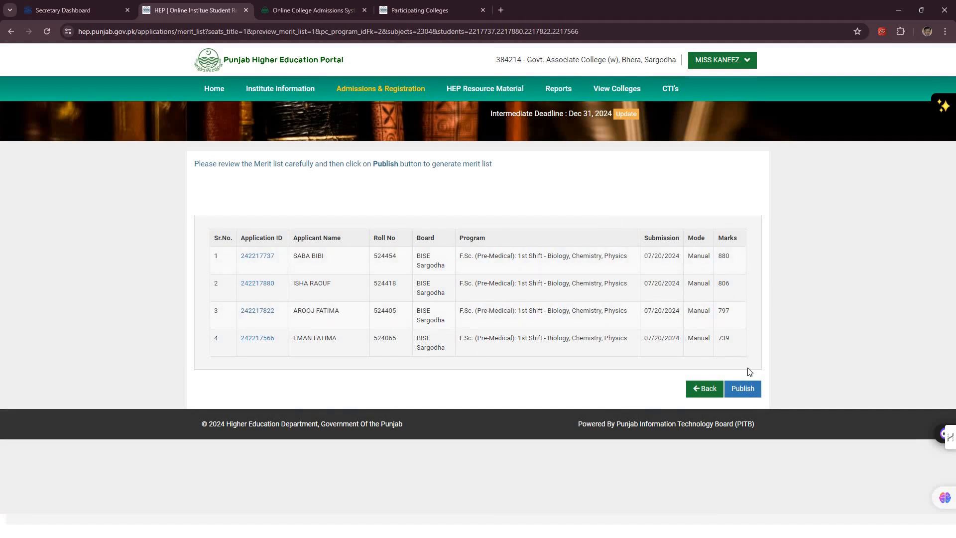
Step: Inspect the roll number field and board options of the Add Application form, and go back to the admission applications list
click(386, 116)
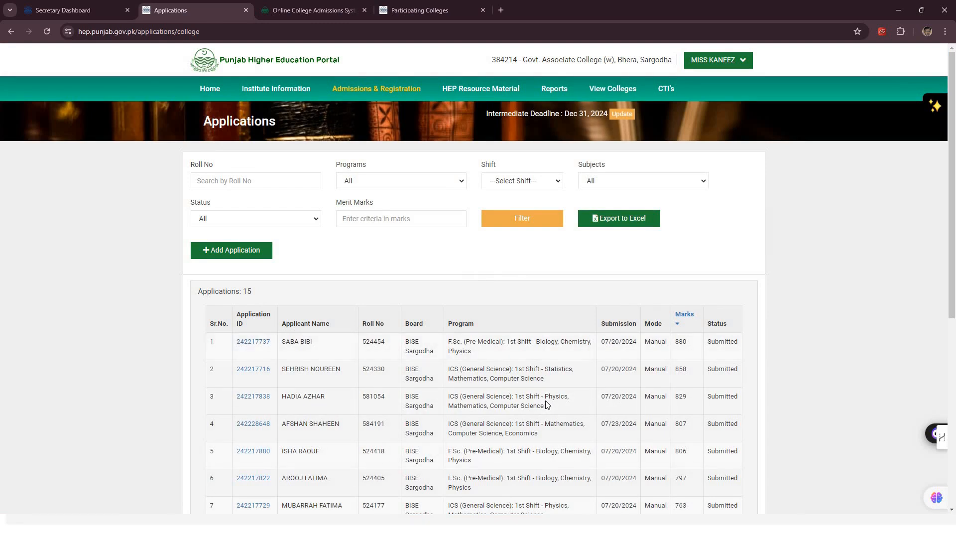
click(259, 258)
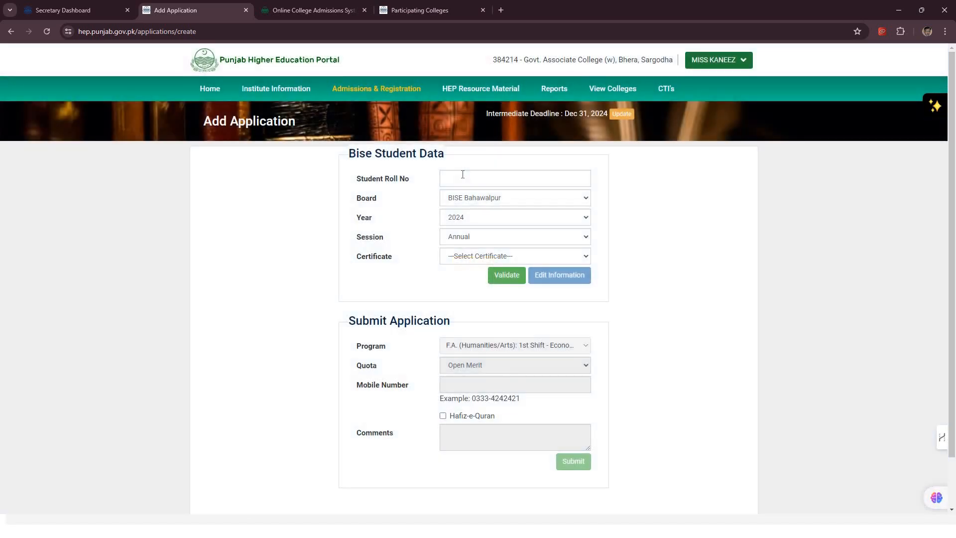
click(462, 175)
click(513, 199)
click(513, 213)
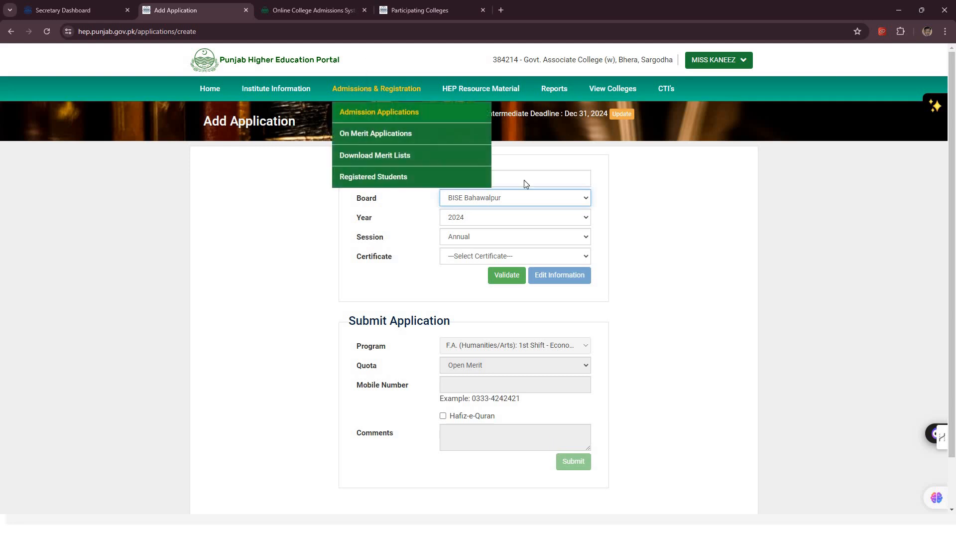
click(366, 110)
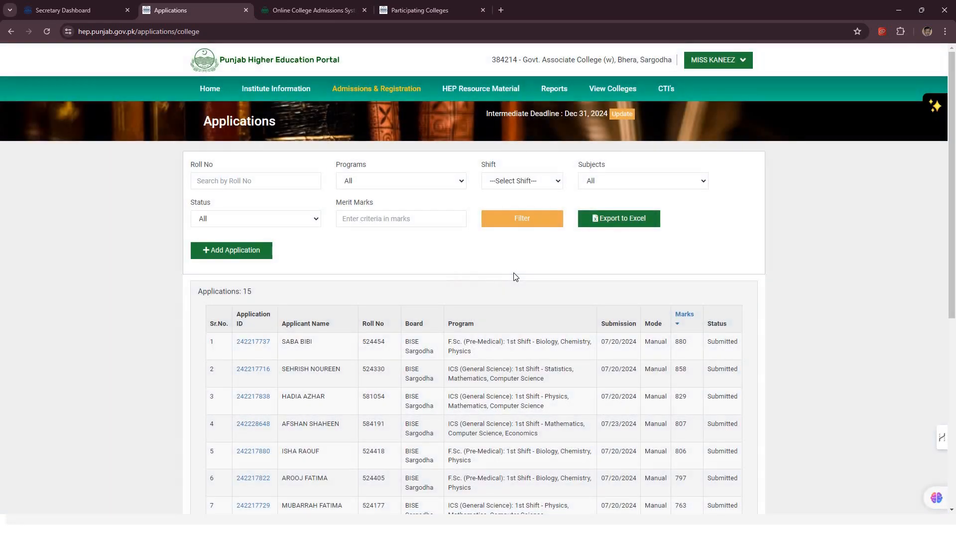
Step: View the Participating Colleges page and the Online College Admission System applicant login page, and return to the applications list
click(420, 10)
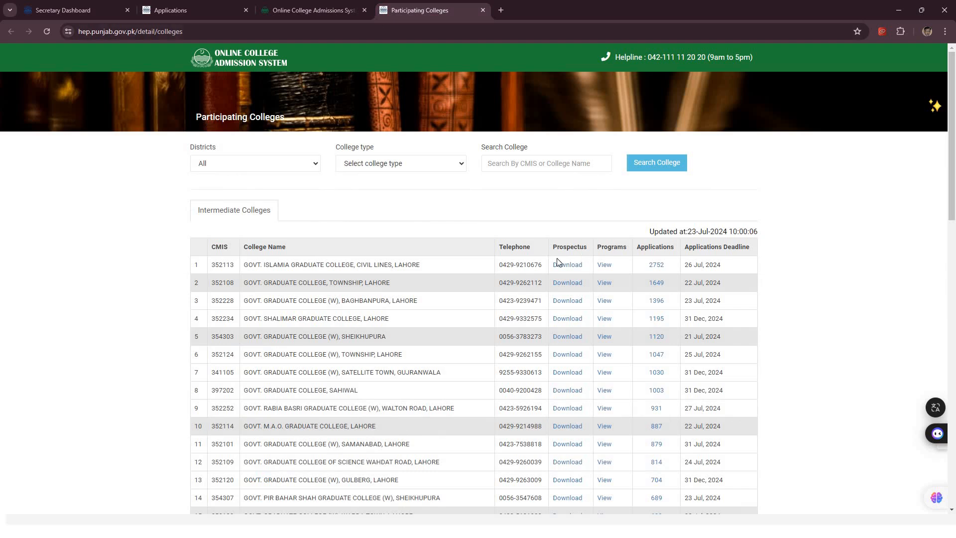
click(368, 3)
click(276, 300)
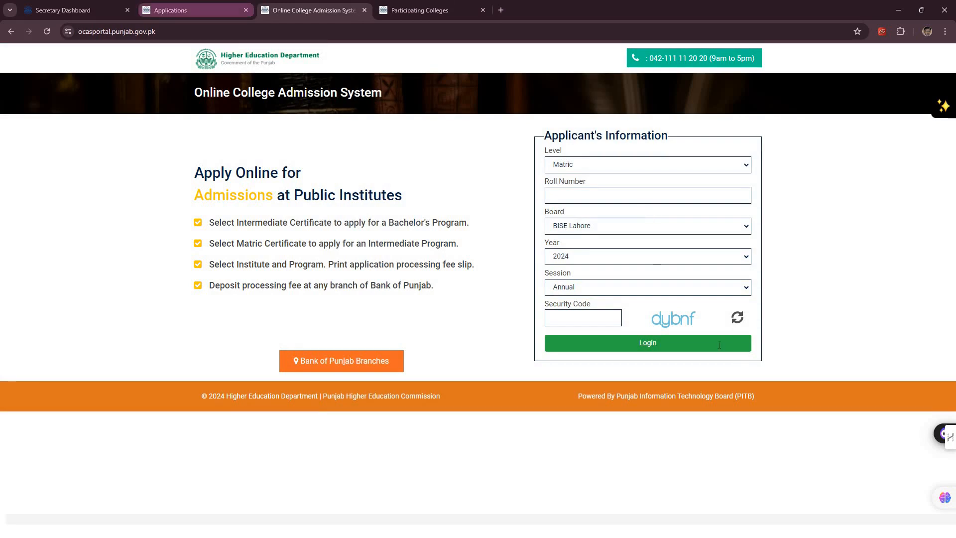
click(194, 10)
Step: Review the full list of submitted applications, including each applicant's program, submission mode and marks
scroll(719, 361, down, 6)
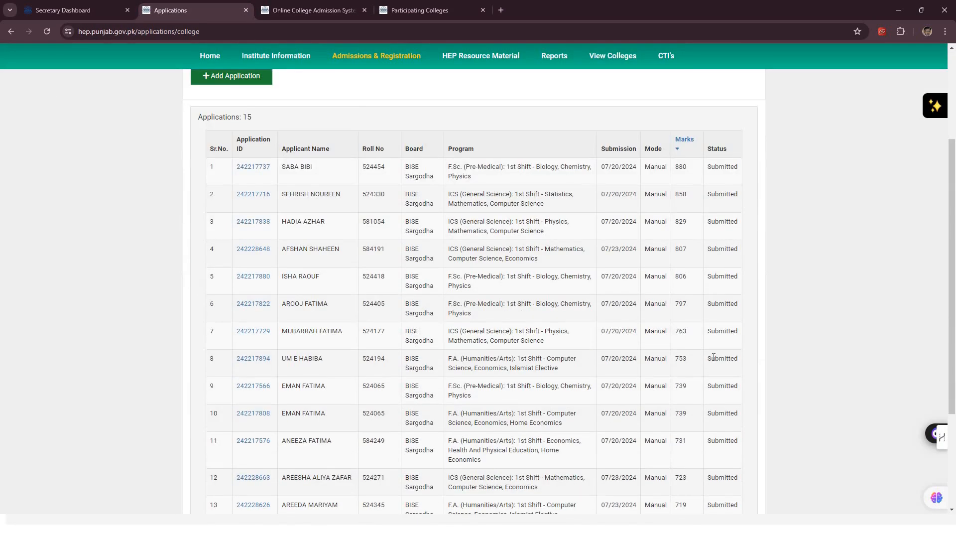
scroll(688, 371, up, 5)
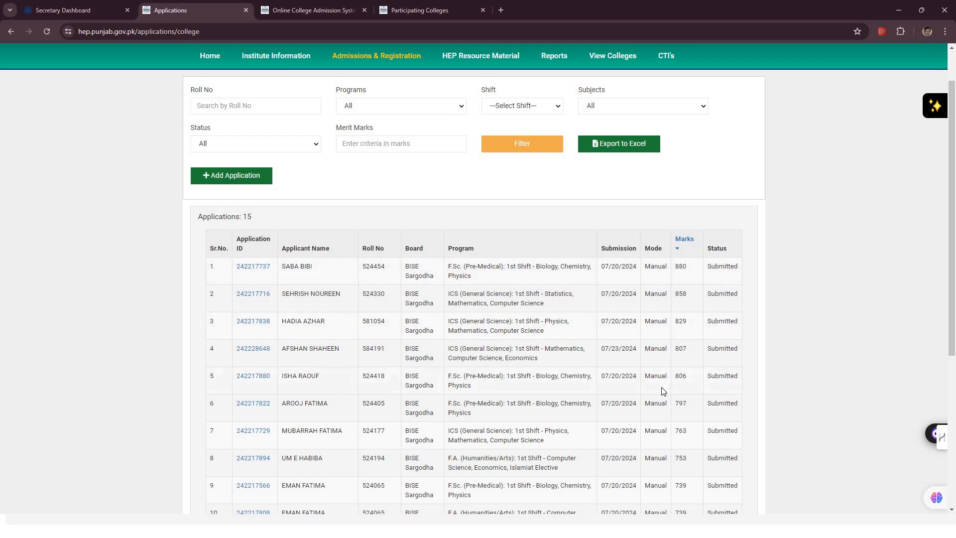
scroll(663, 391, down, 4)
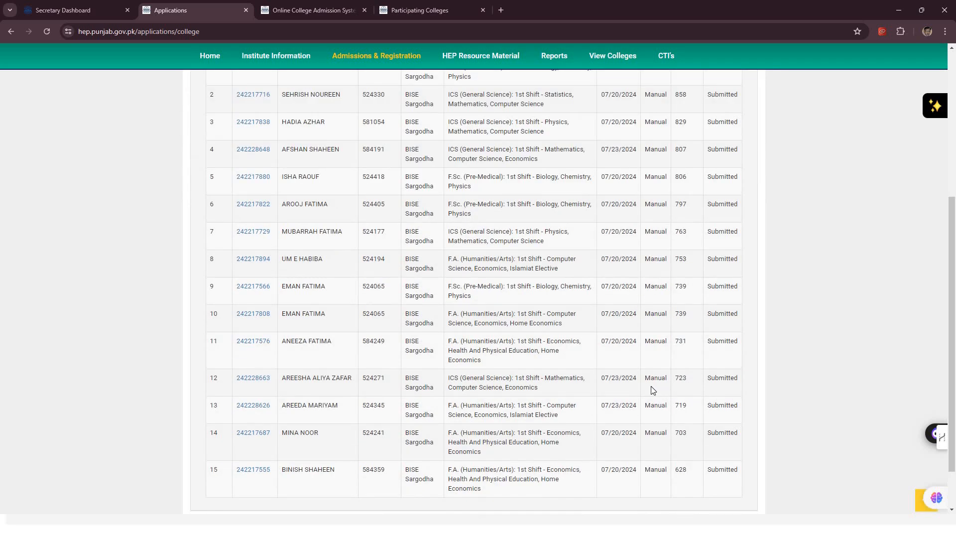
scroll(653, 390, up, 5)
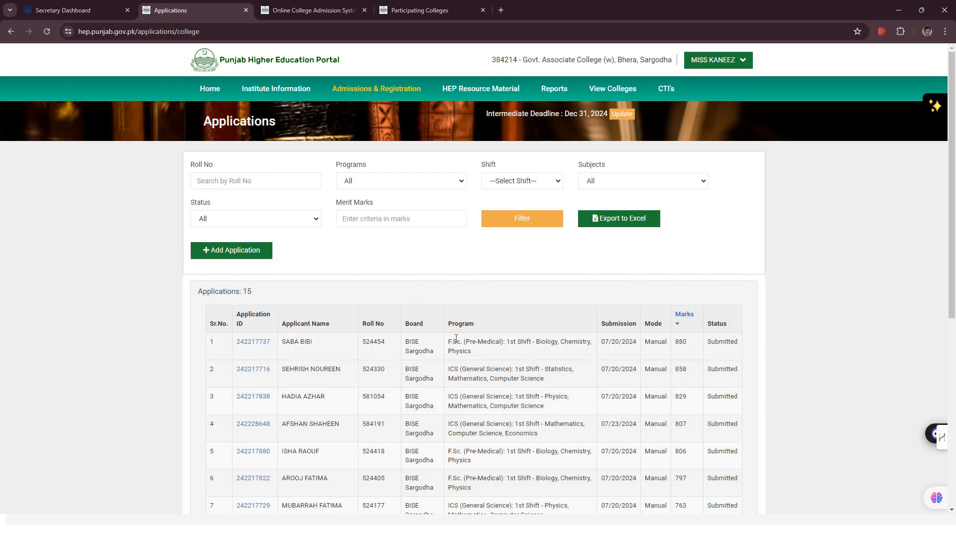
drag(521, 343, 457, 340)
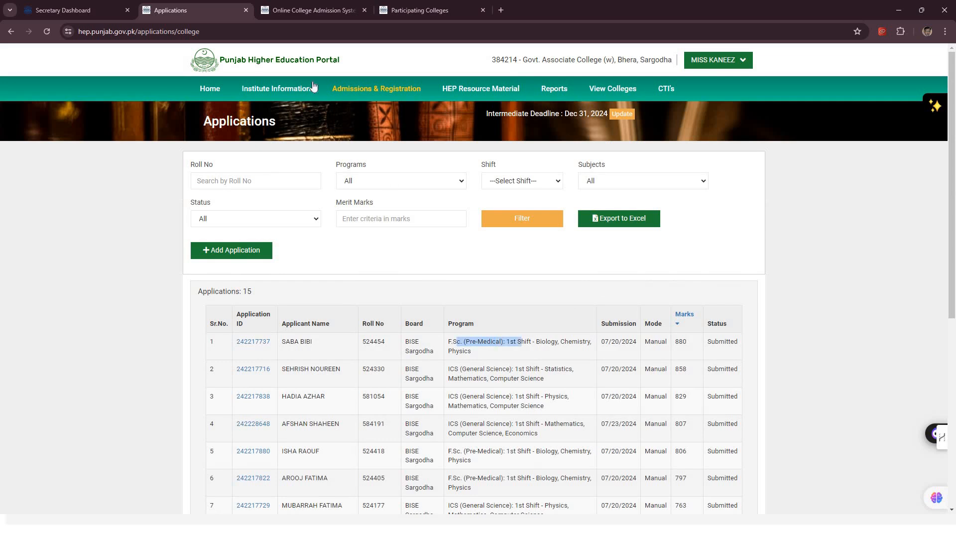
Step: Check the program filter options of the On Merit Applications page and open the Download Merit Lists page
click(367, 93)
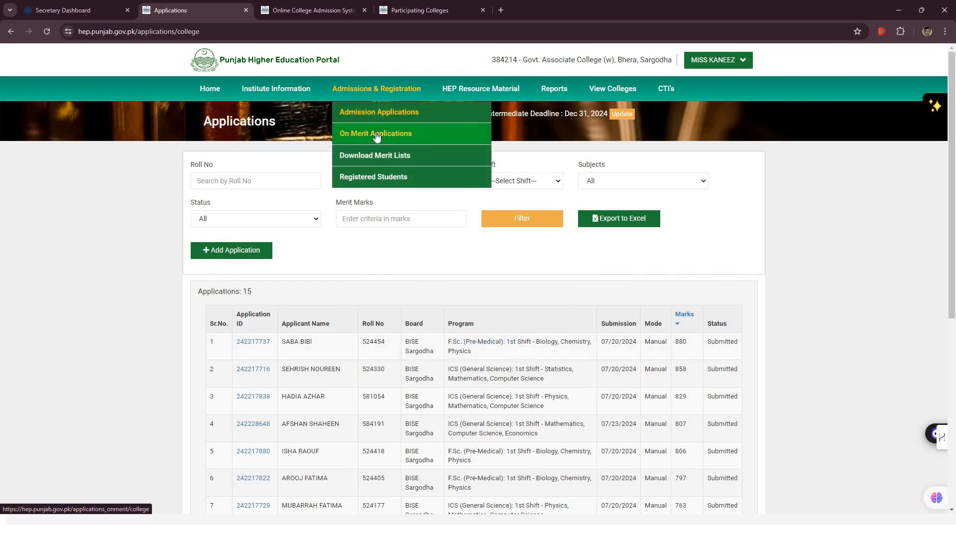
click(376, 133)
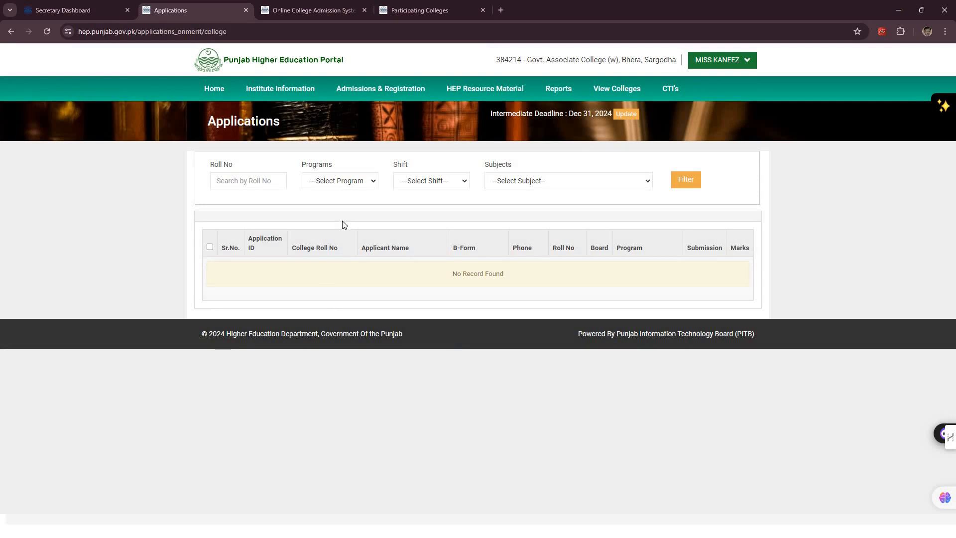
click(373, 182)
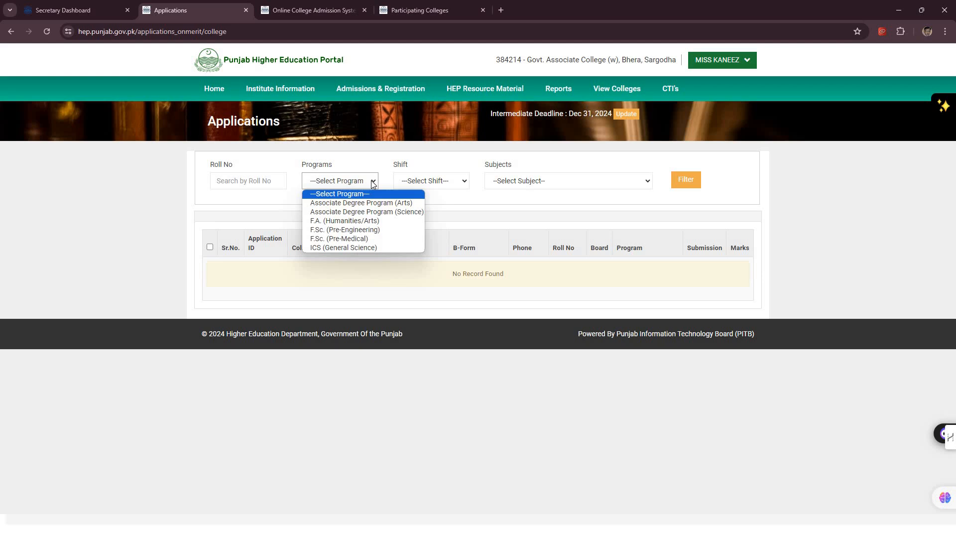
click(382, 91)
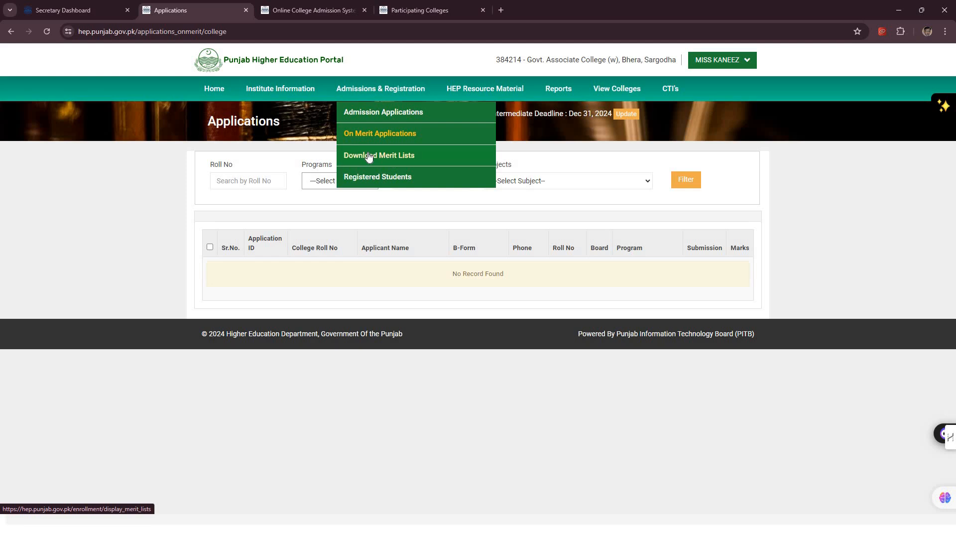
click(416, 155)
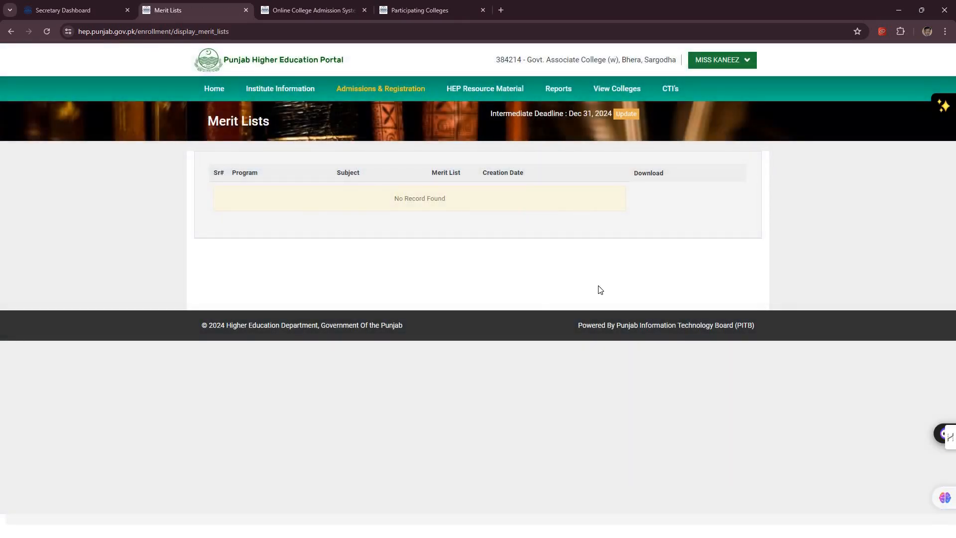
Step: View the Participating Colleges page and highlight the intermediate deadline shown on the Merit Lists page
click(421, 7)
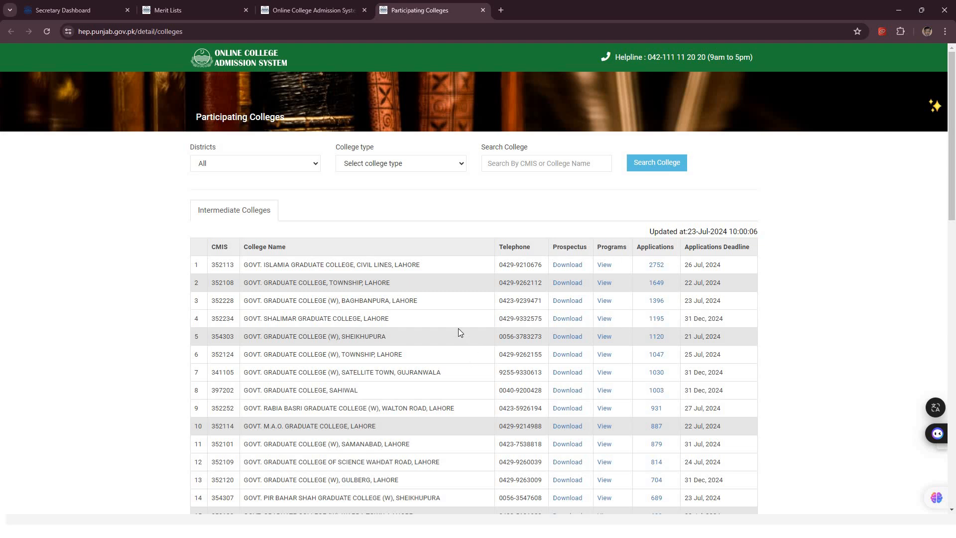
click(305, 8)
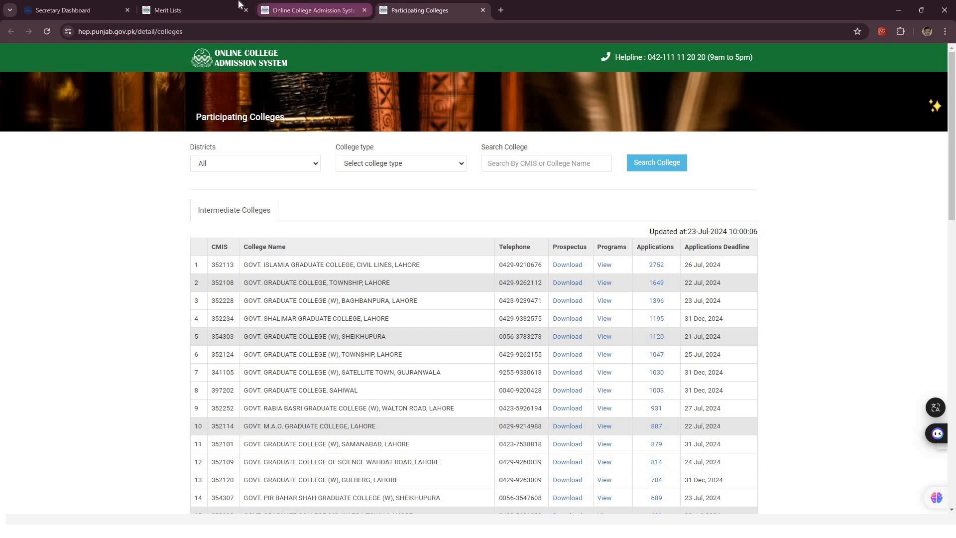
key(ctrl+shift+Tab)
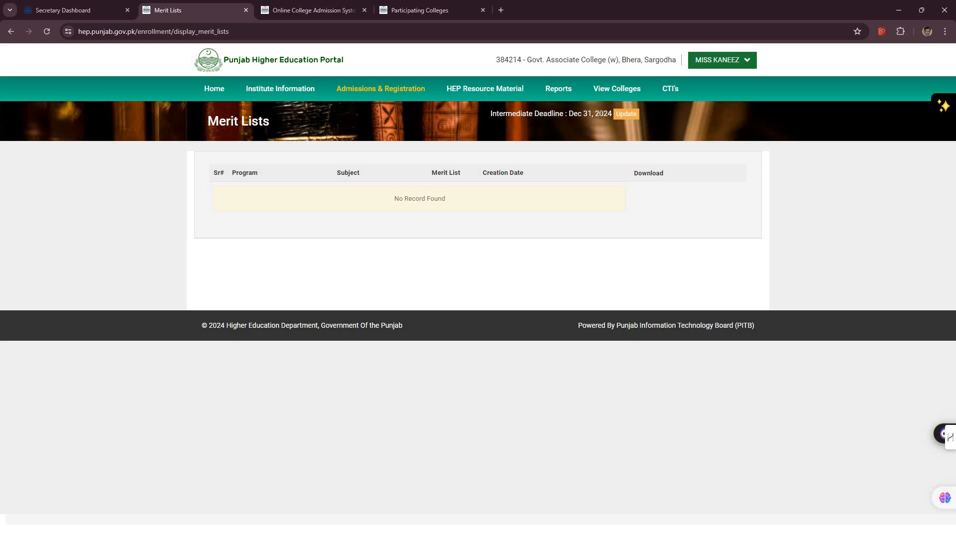
mouse_move(576, 114)
mouse_down()
mouse_move(612, 114)
mouse_move(537, 119)
mouse_move(586, 115)
mouse_up()
click(553, 114)
triple_click(585, 115)
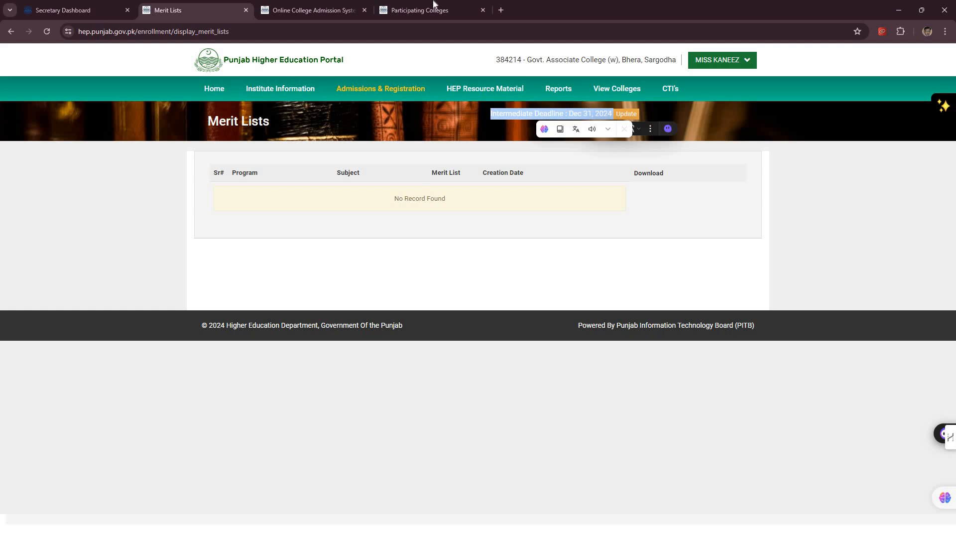
Step: Revisit the Online College Admission System login page and the participating colleges list, and return to the Merit Lists page
click(342, 9)
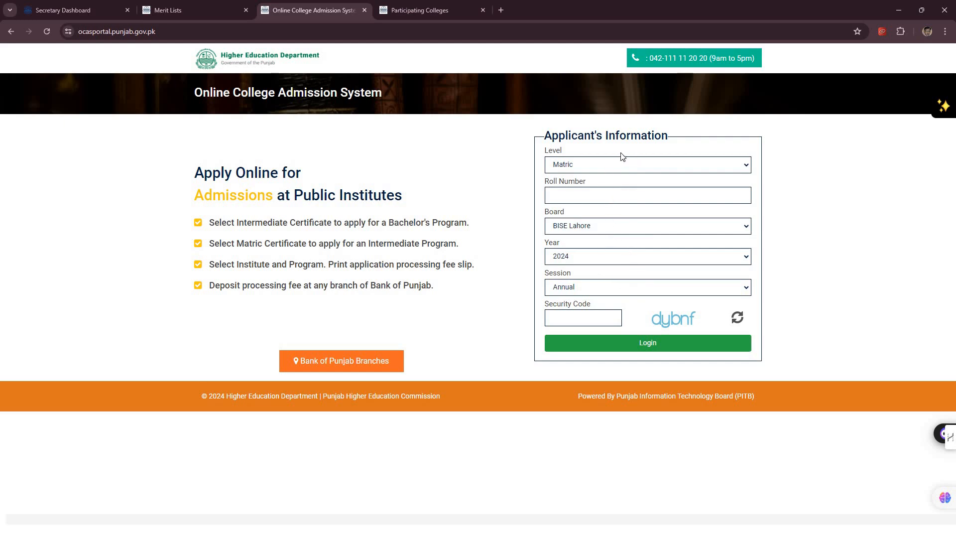
click(204, 11)
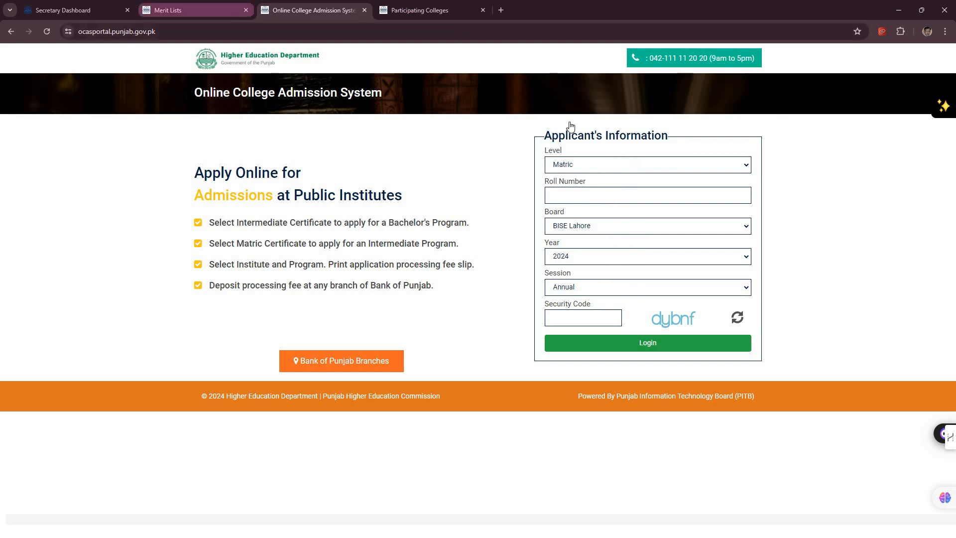
click(602, 115)
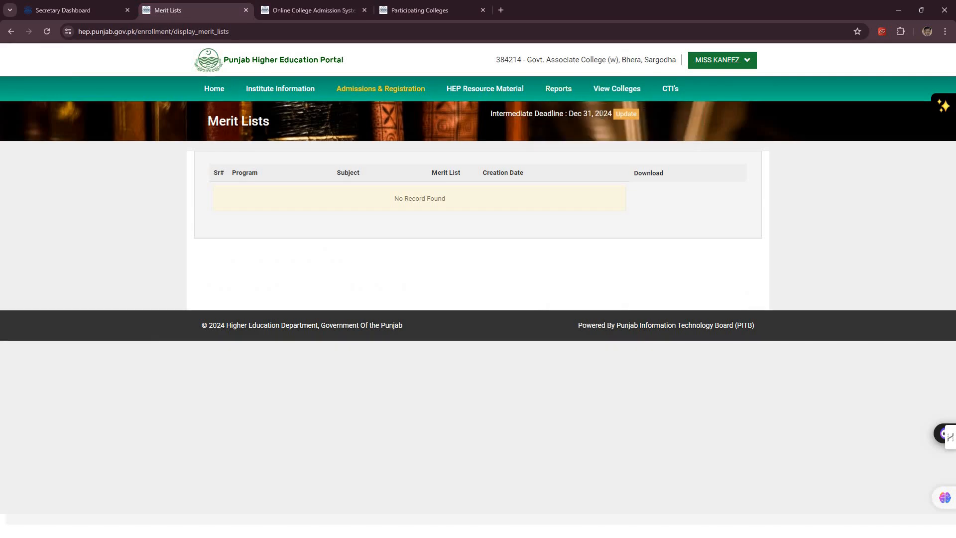
click(424, 9)
key(ctrl+shift+Tab)
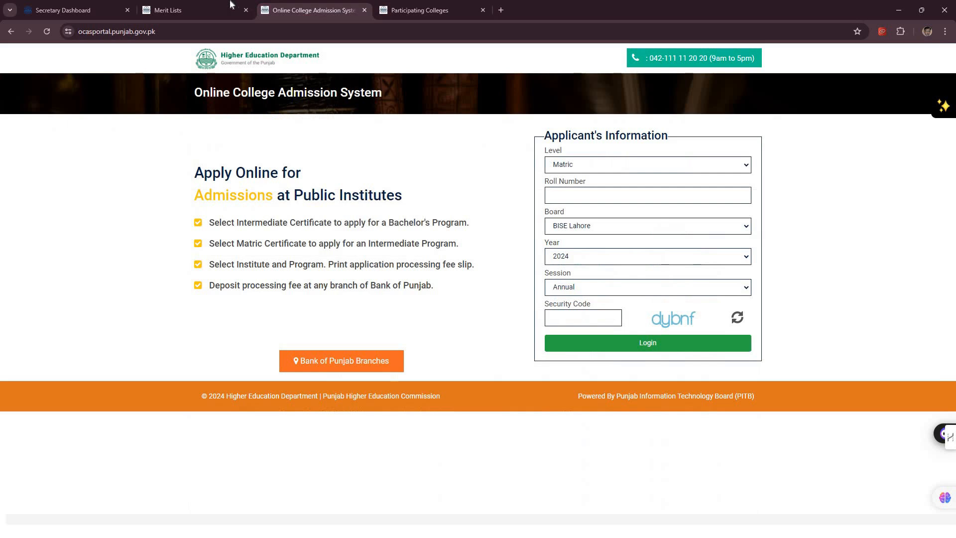
key(ctrl+shift+Tab)
Step: Reopen the admission applications list and set the intermediate deadline date to 2024-07-23
mouse_move(391, 90)
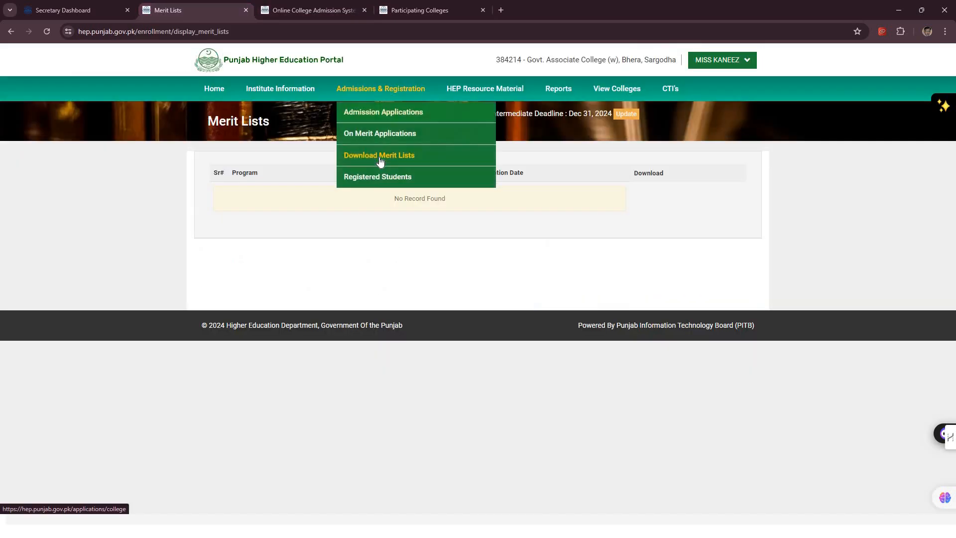
click(353, 116)
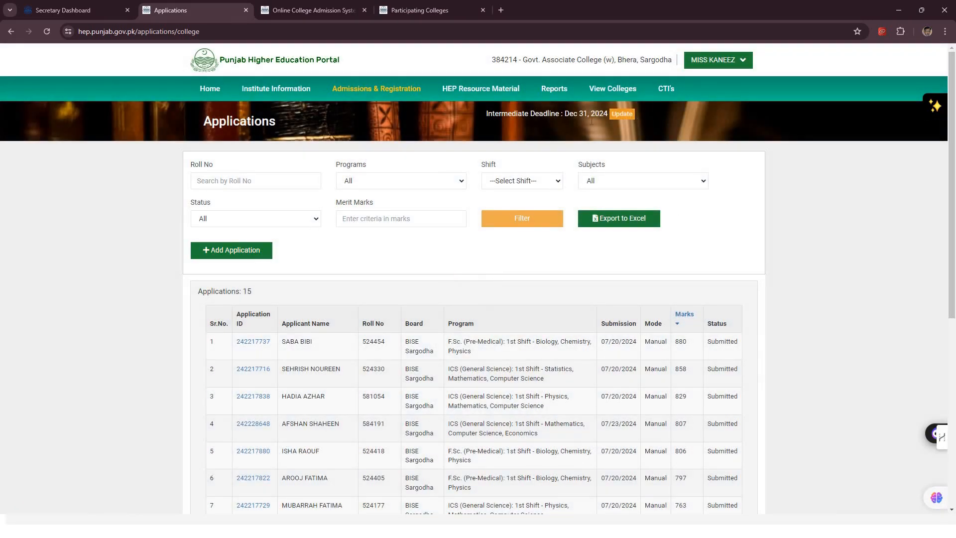
click(622, 114)
triple_click(593, 115)
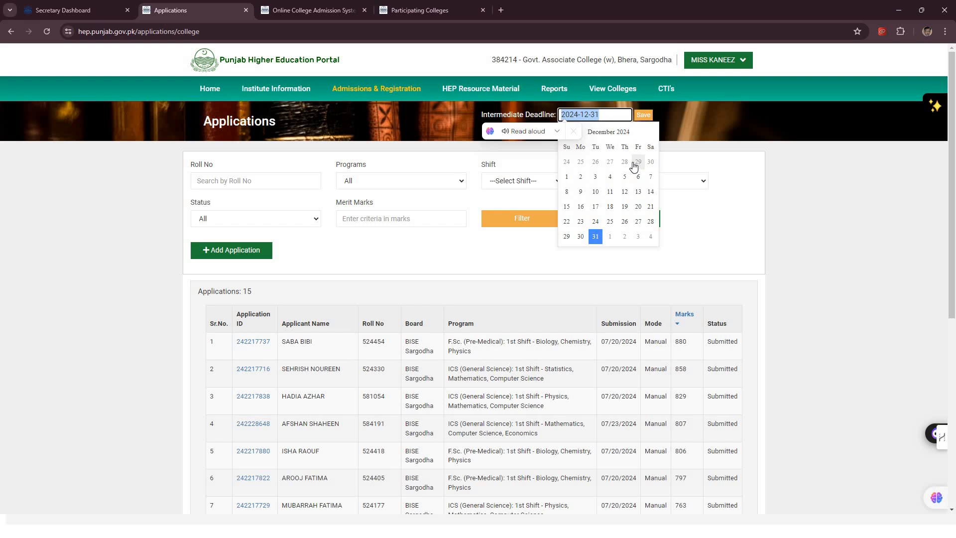
click(574, 132)
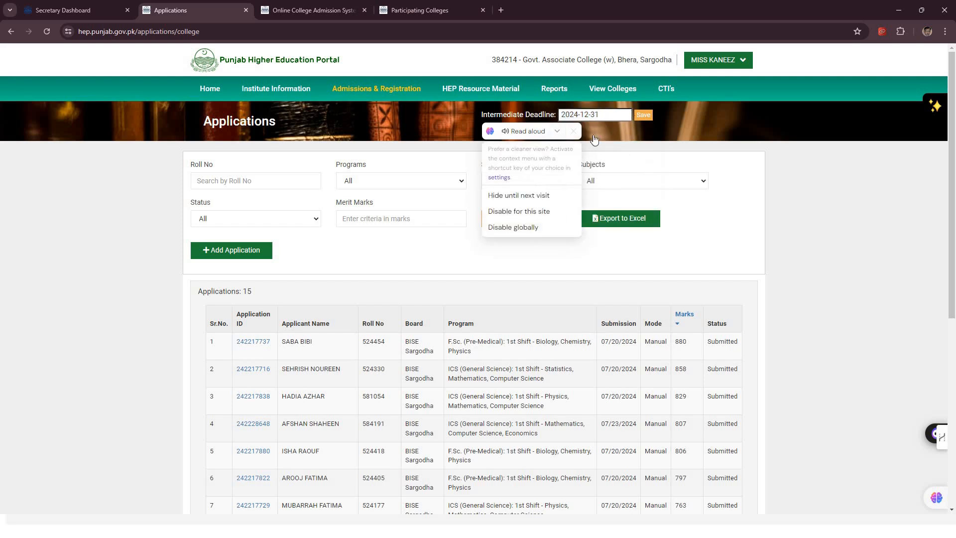
click(589, 116)
click(568, 133)
click(568, 132)
click(568, 132)
click(568, 132)
click(568, 132)
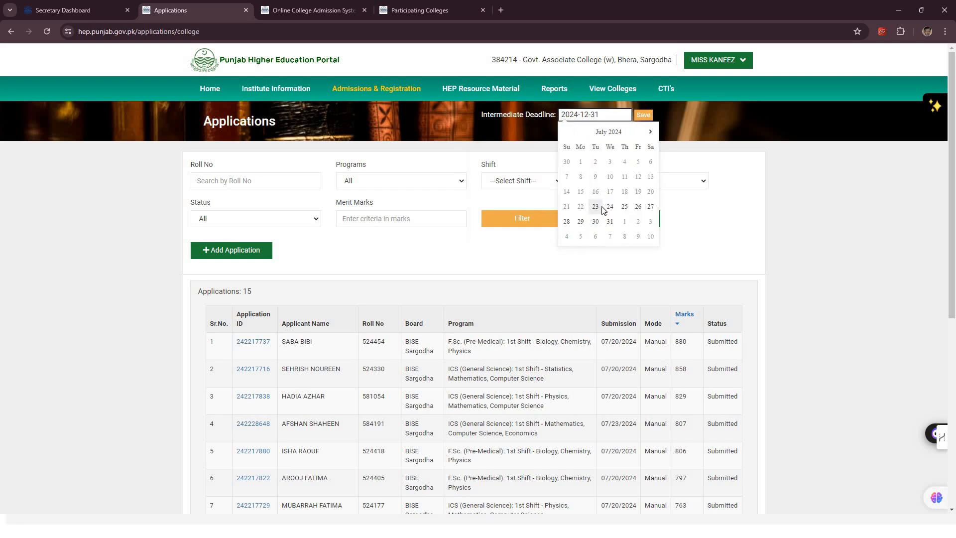
click(598, 207)
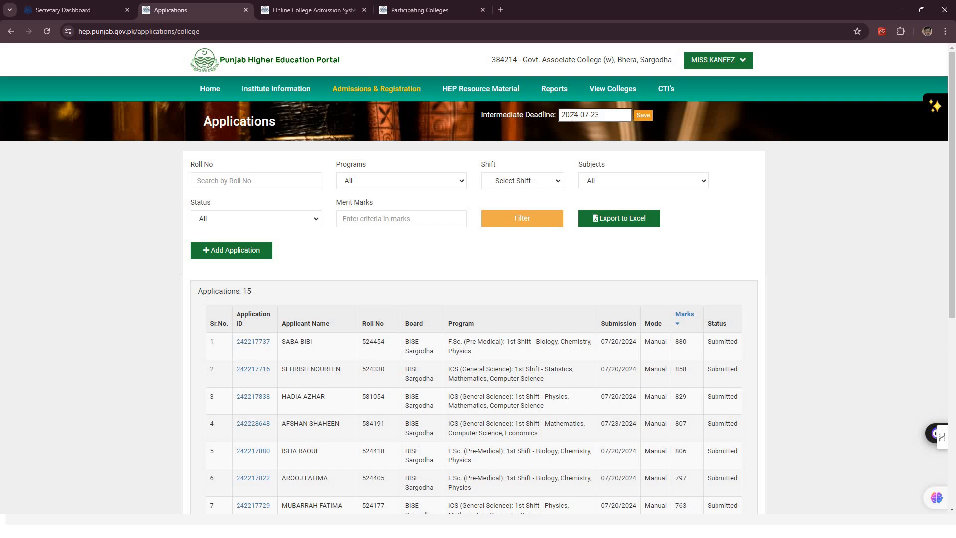
Step: Reopen the intermediate deadline for updating, set it to 2024-07-31 and save the new date
key(Return)
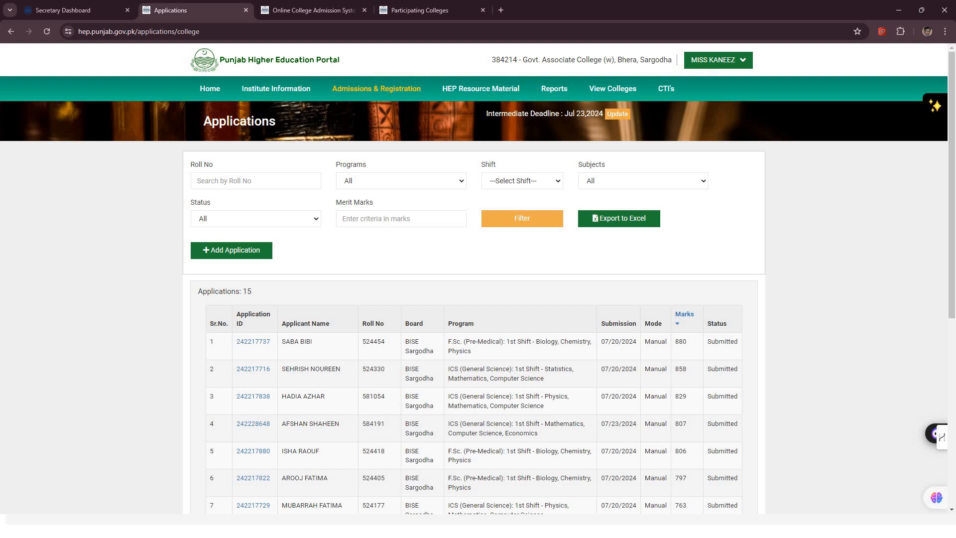
click(617, 114)
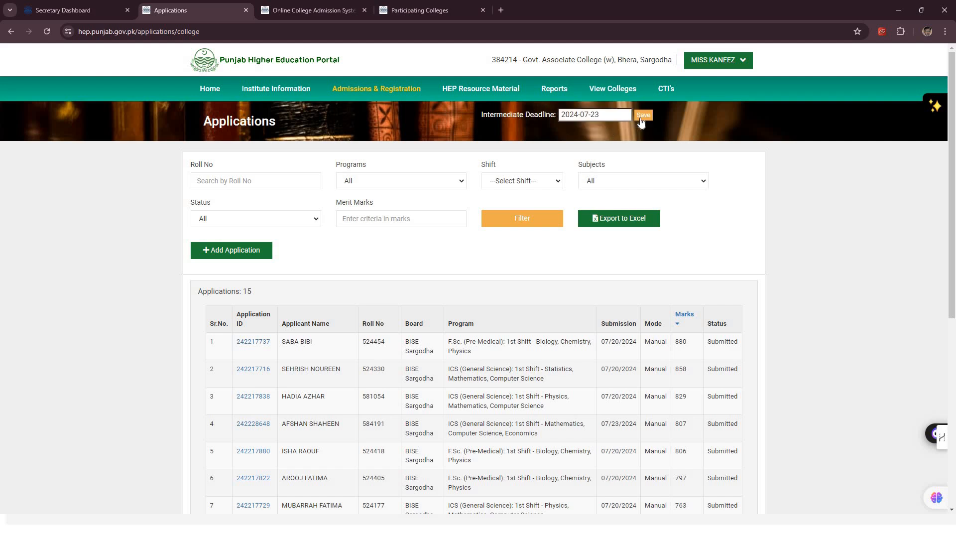
click(616, 112)
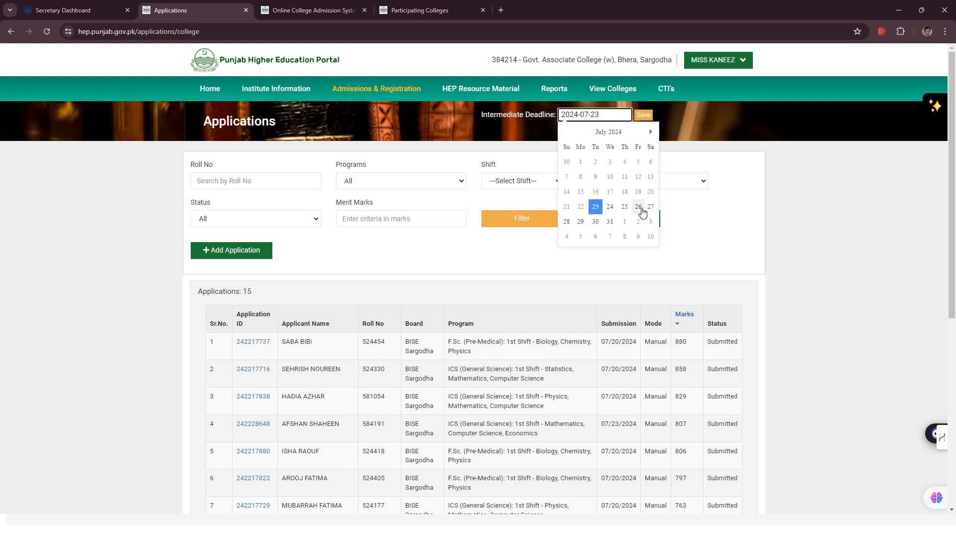
click(610, 222)
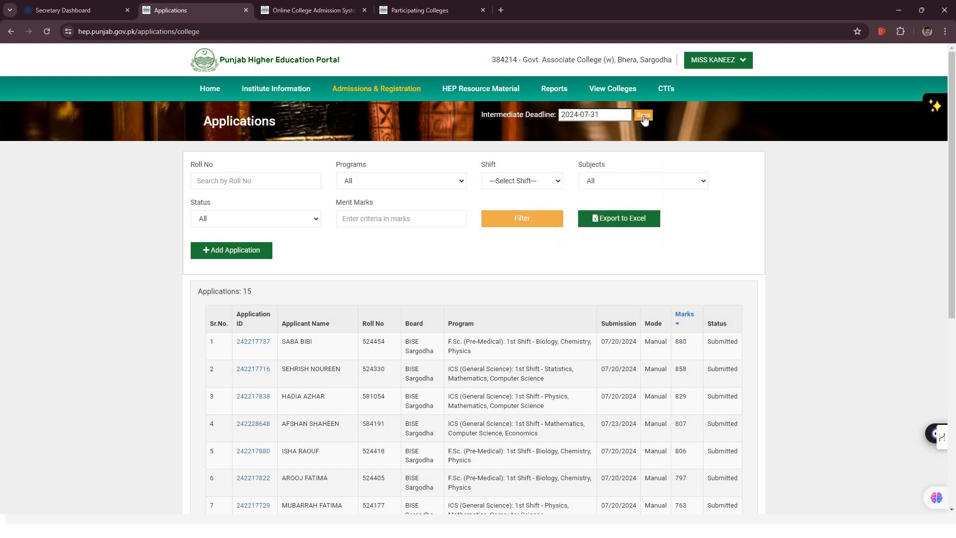
click(643, 115)
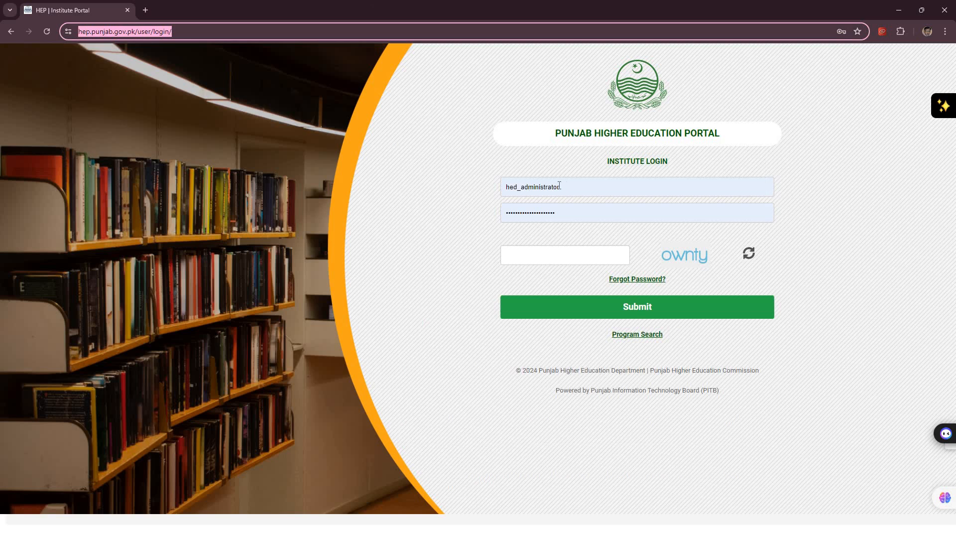
Step: Replace the institute login credentials with the Director IT HED account's username and enter the account password
drag(560, 186, 481, 185)
text(dir)
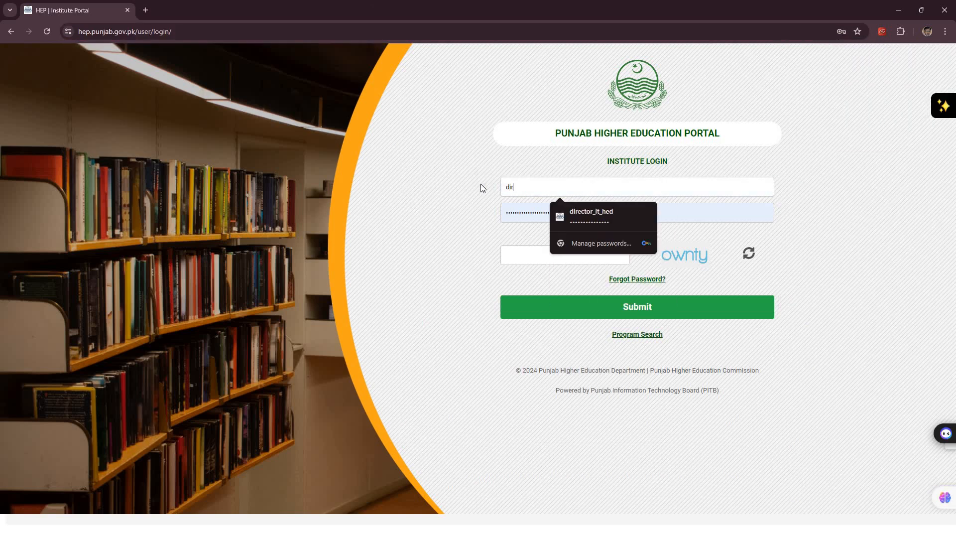
key(Down)
key(Return)
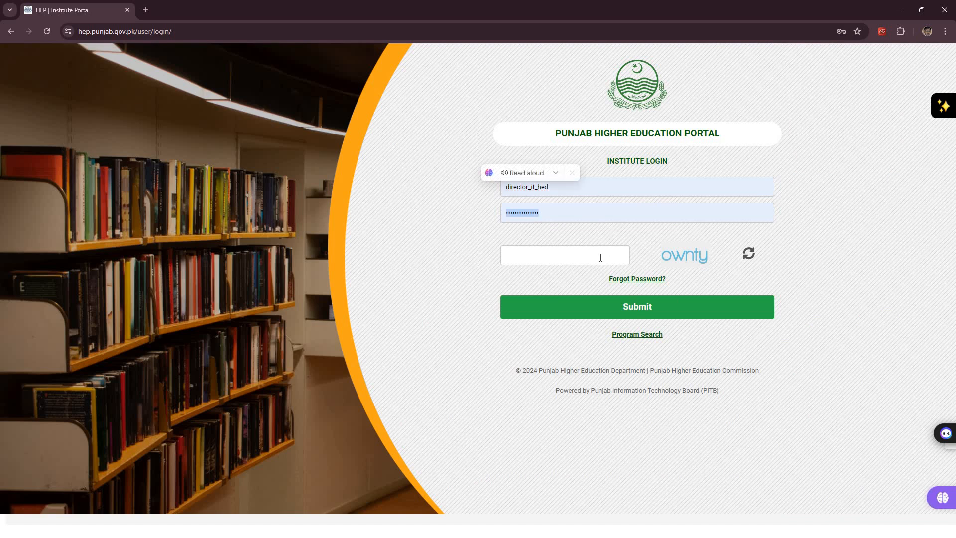
click(601, 257)
key(Escape)
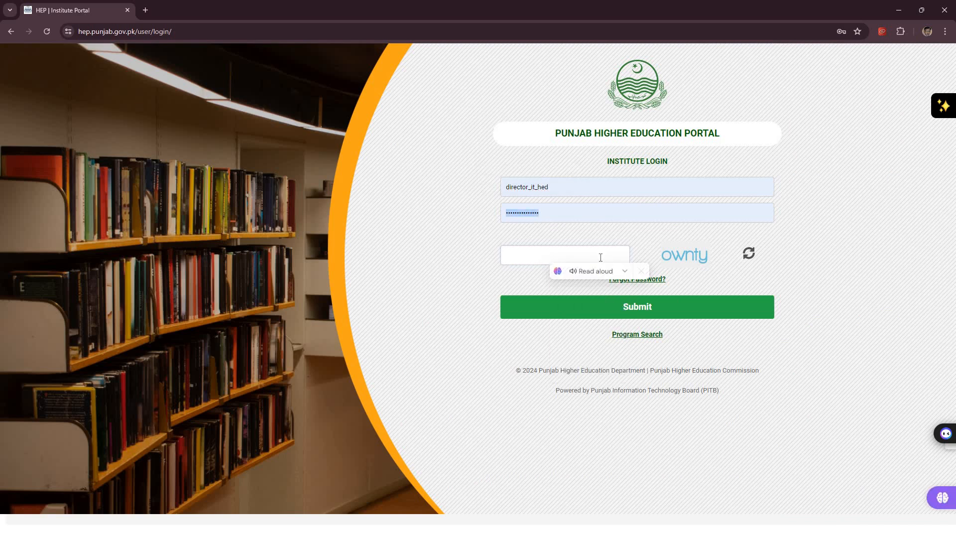
text(****)
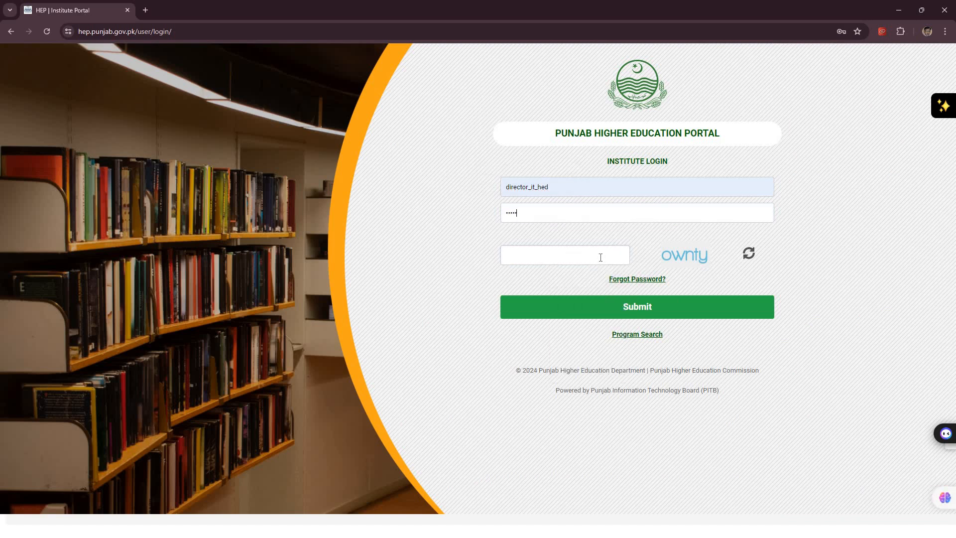
Step: Enter the captcha code, submit the login and update the browser's saved password for this account
click(593, 255)
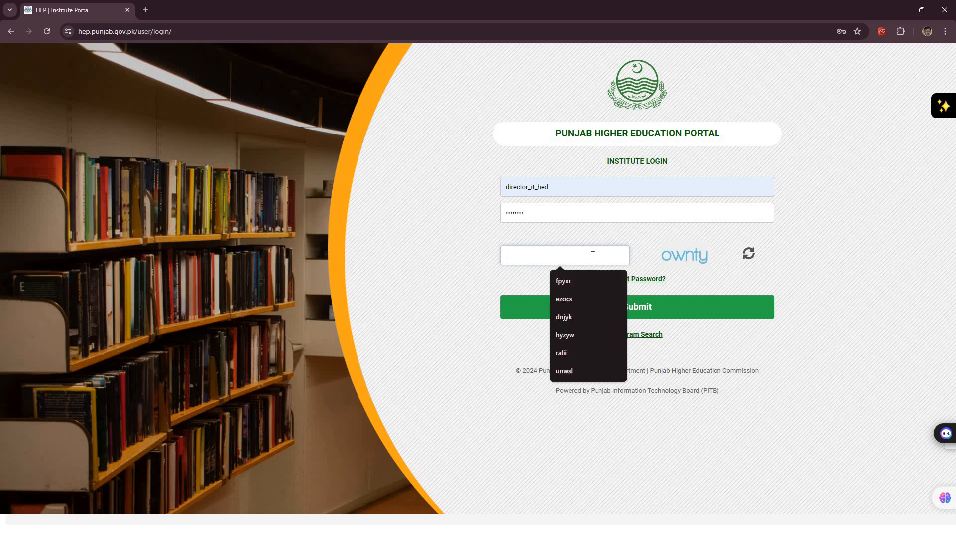
text(ownty)
key(Return)
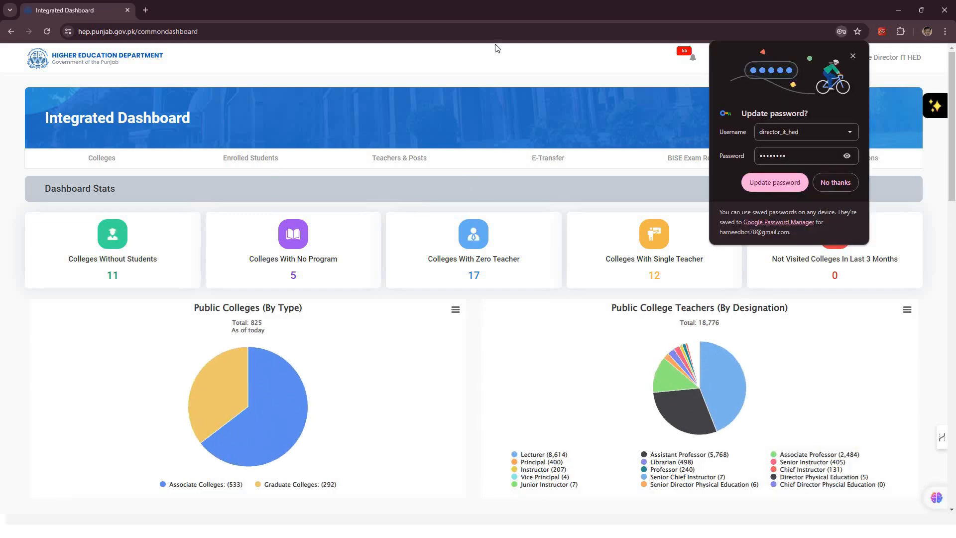
click(780, 183)
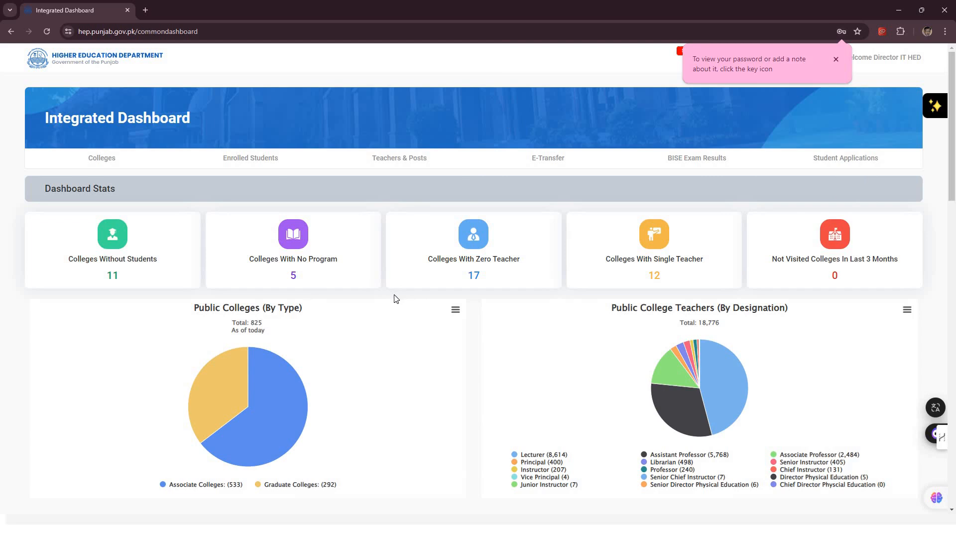
Step: Review the Integrated Dashboard's college, teacher and enrollment charts, and open the Students Enrollment Report
scroll(224, 255, down, 2)
scroll(384, 397, down, 1)
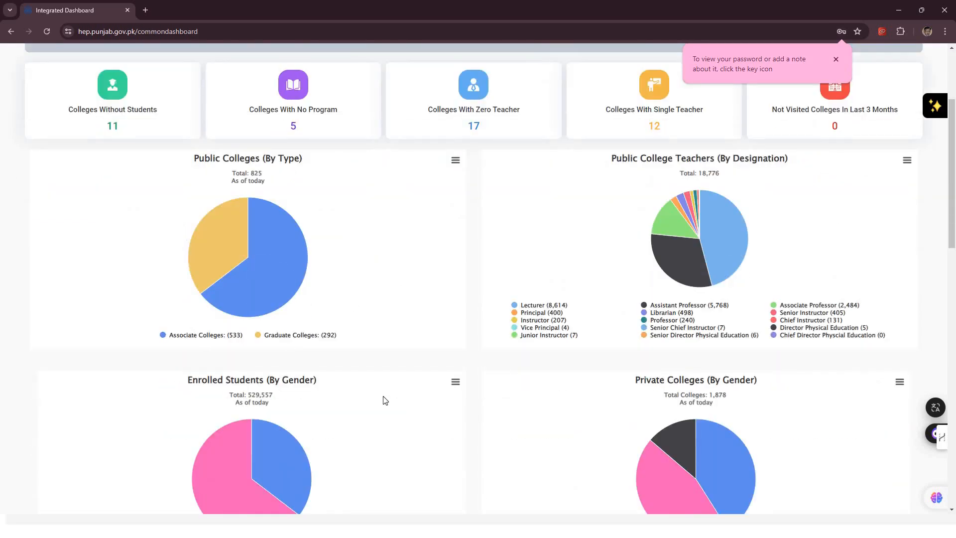
scroll(278, 308, down, 2)
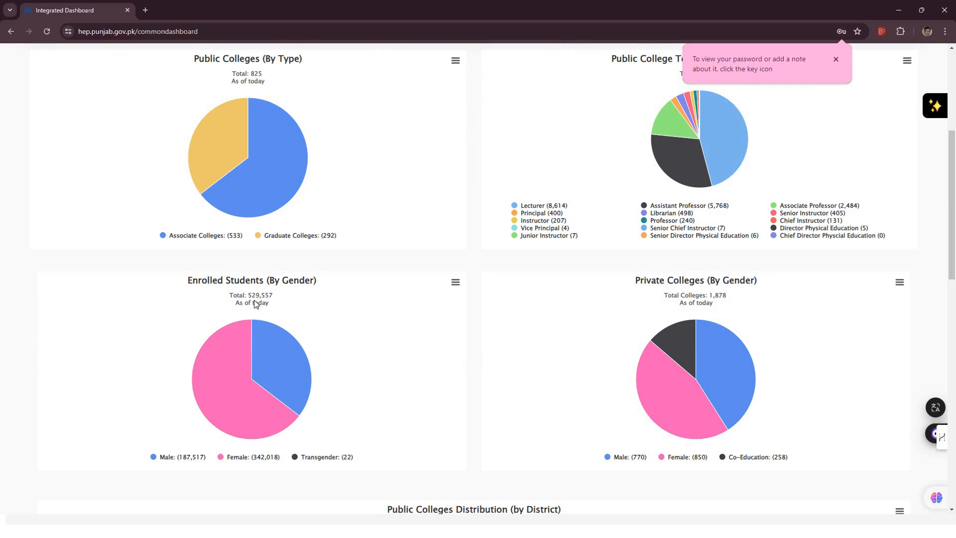
scroll(726, 103, up, 5)
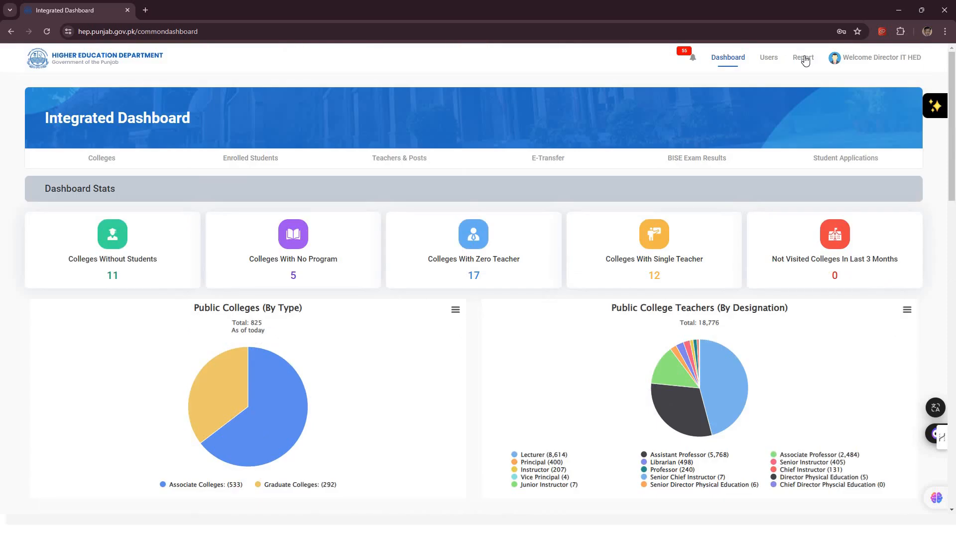
click(804, 60)
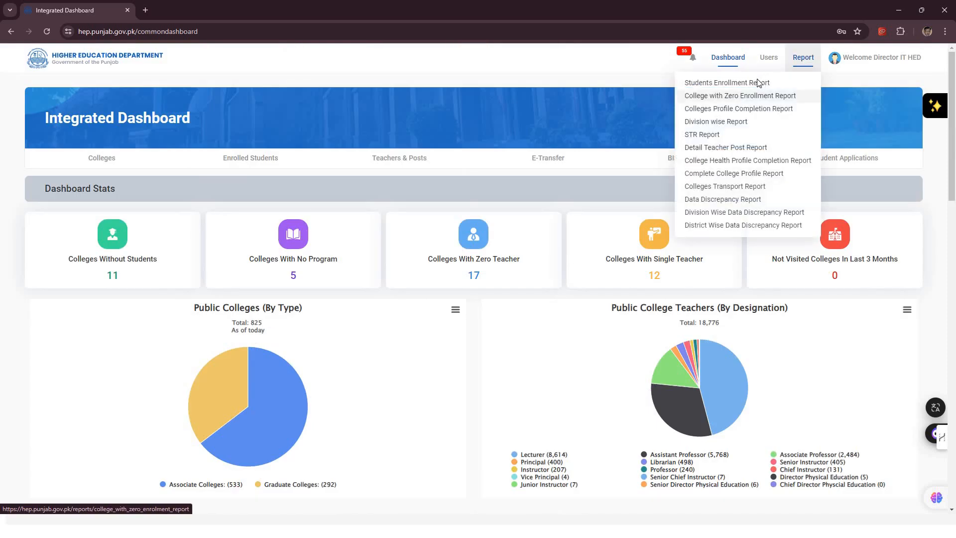
click(757, 83)
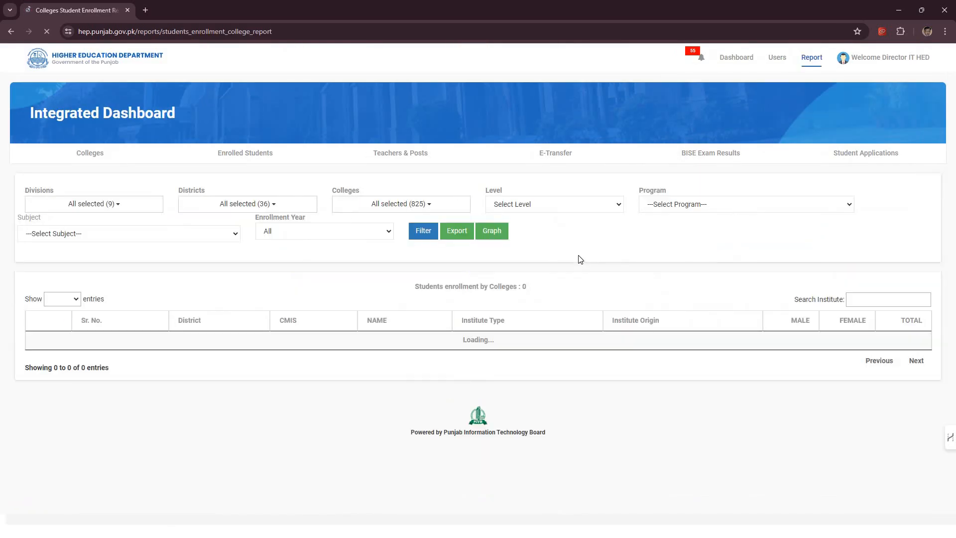